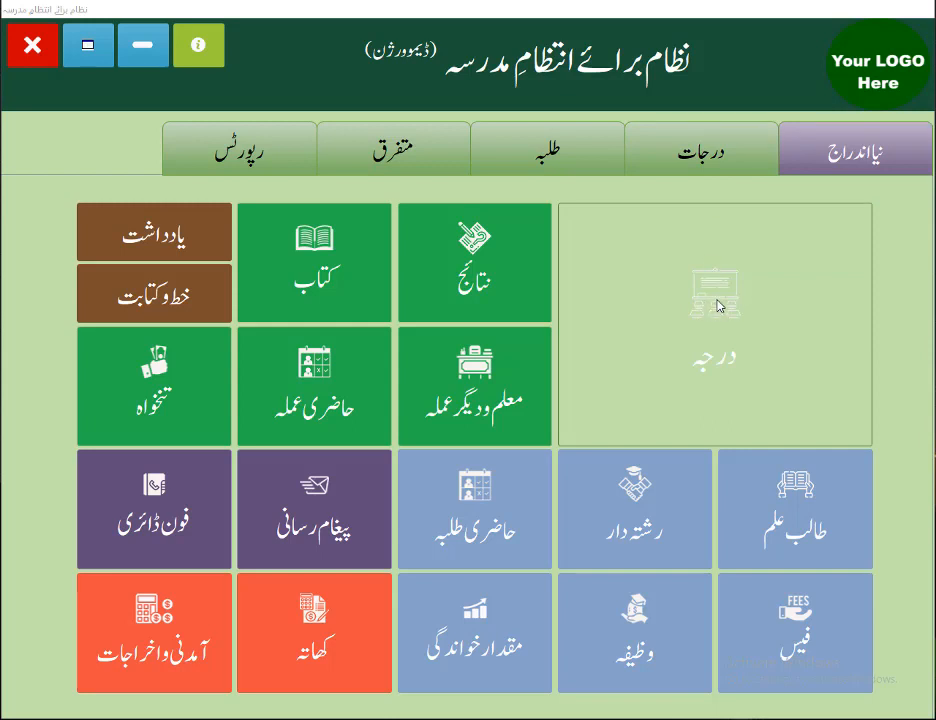
Step: From the list of classes (درجات), review the students enrolled in the 1442/43 اولیٰ class, and close its record
left_click(723, 176)
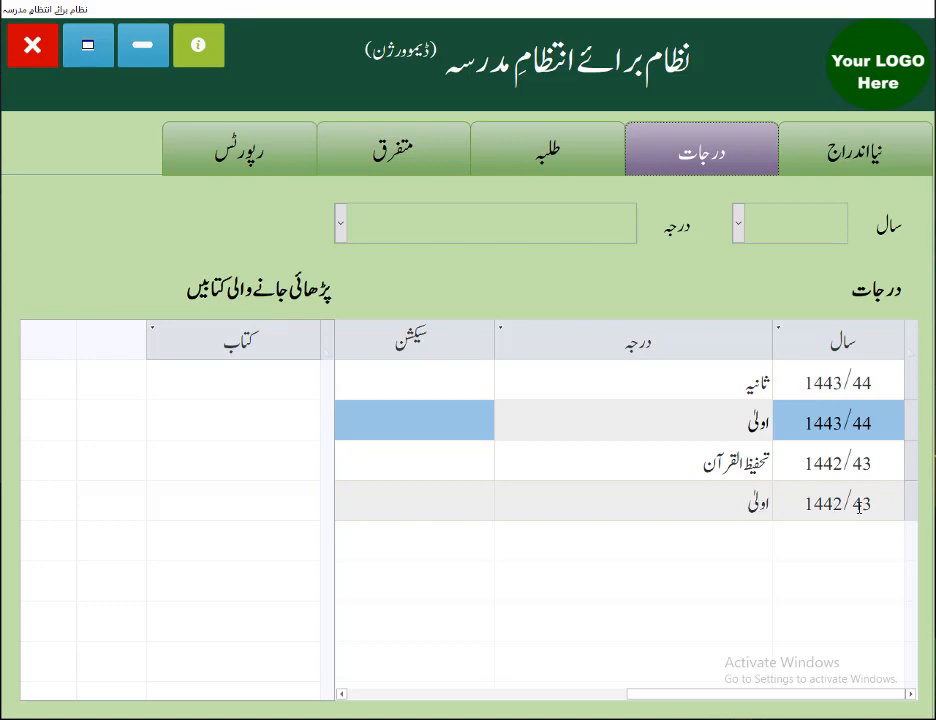
double_click(516, 506)
left_click(428, 318)
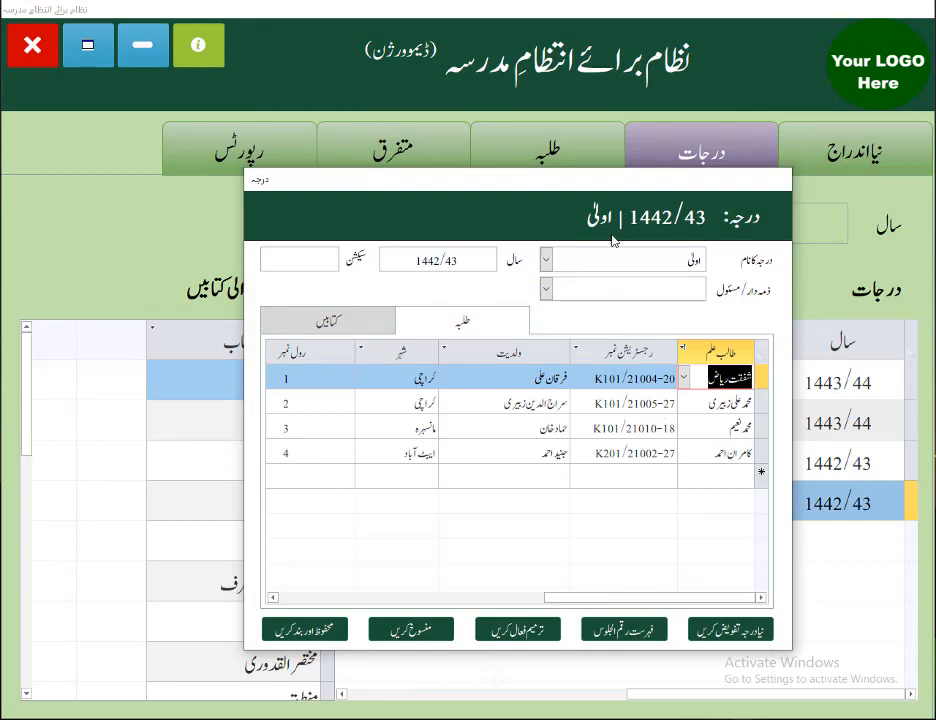
left_click_drag(588, 180, 445, 167)
left_click(171, 622)
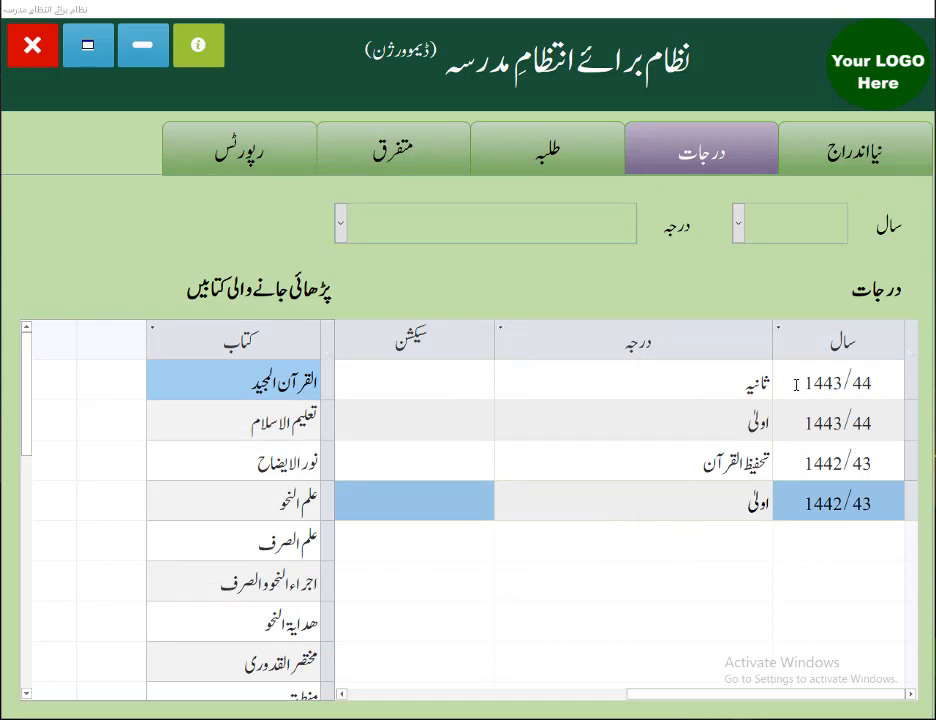
Step: Check the student lists of the 1443/44 اولیٰ and ثانیہ classes, saving and closing each record
double_click(747, 427)
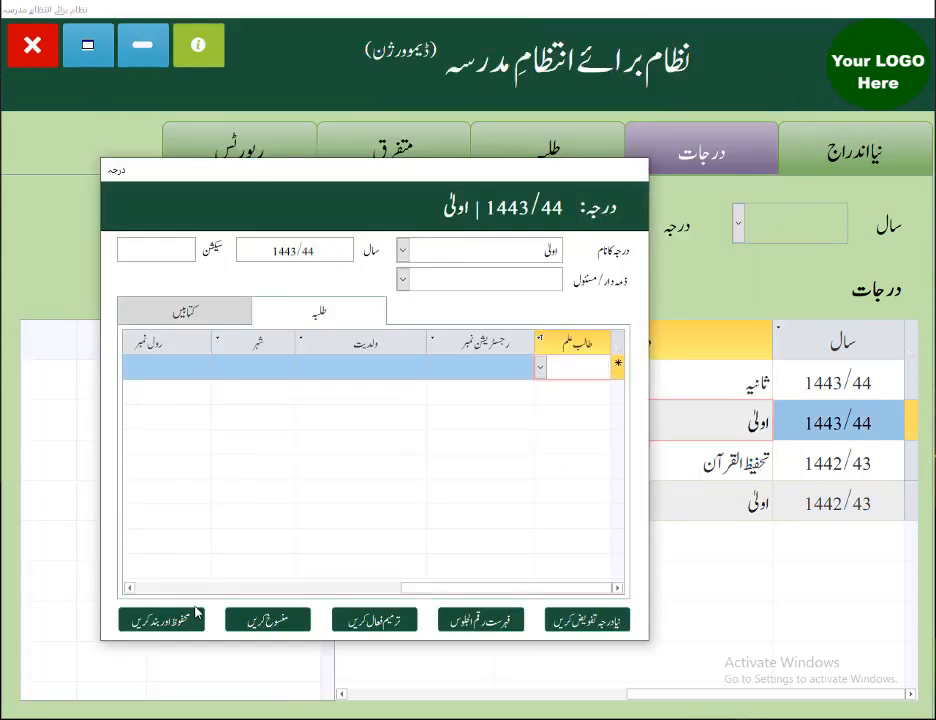
left_click(165, 620)
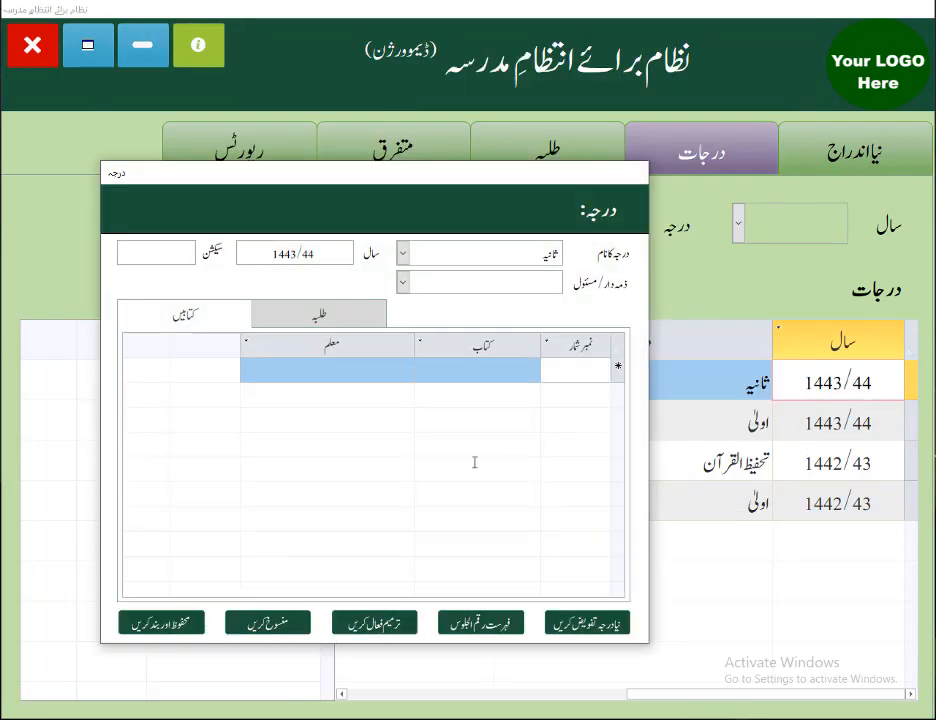
left_click(316, 316)
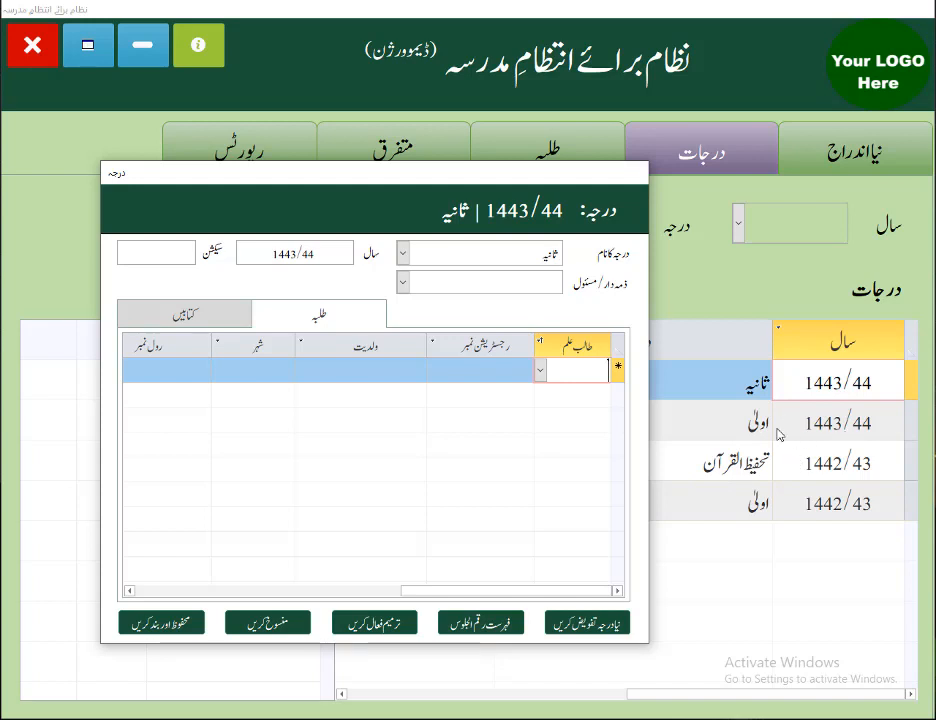
left_click(184, 622)
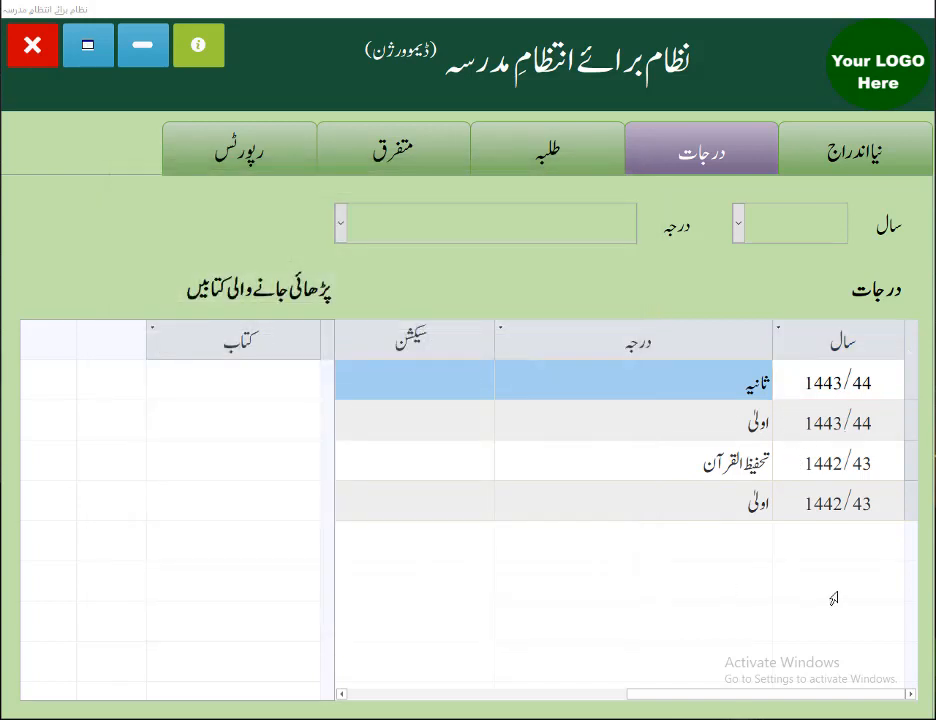
Step: Open the 1442/43 اولیٰ class record and start assigning a new class (نیا درجہ تفویض کریں) to its students
left_click(741, 503)
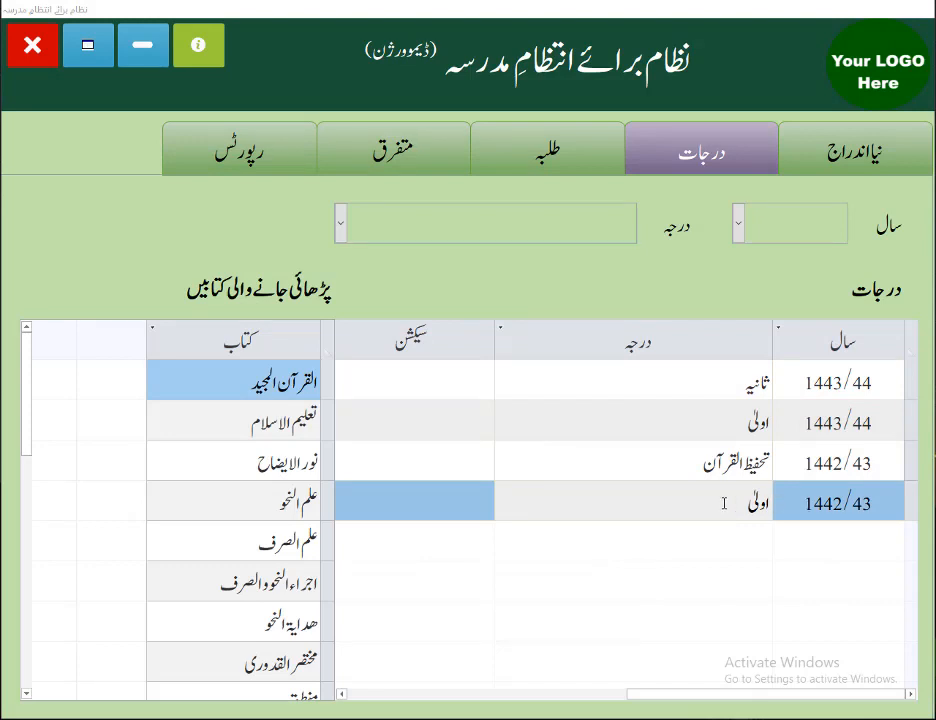
double_click(739, 498)
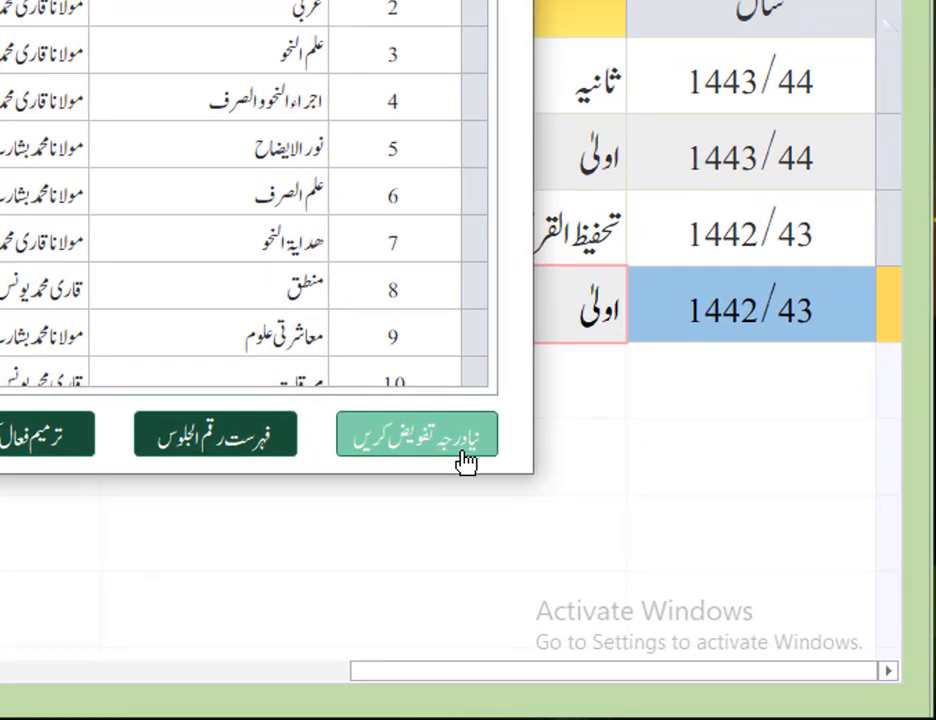
left_click(380, 445)
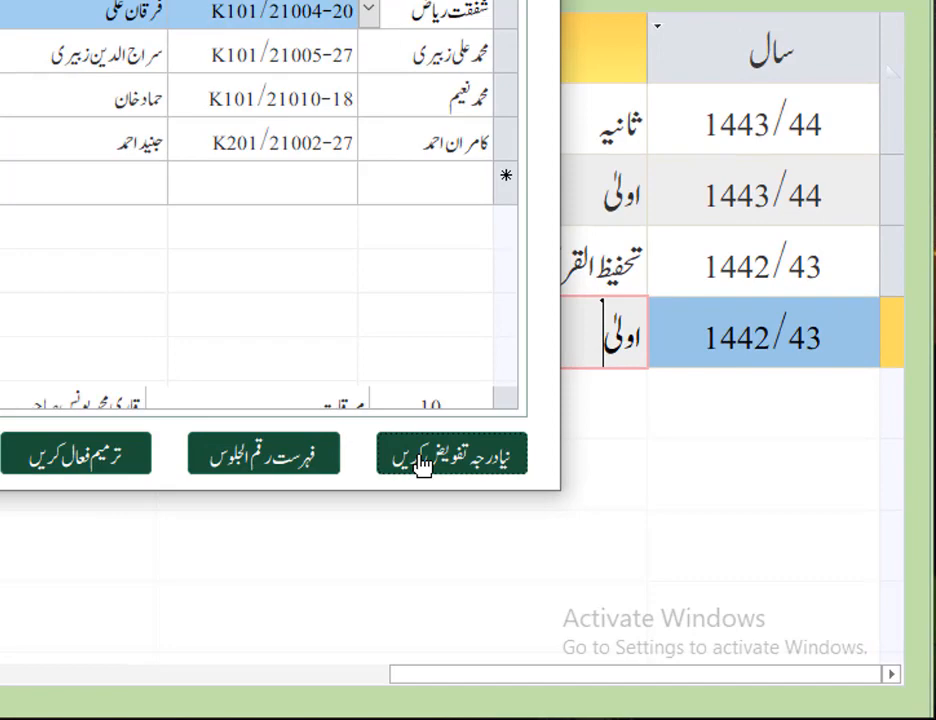
left_click(427, 457)
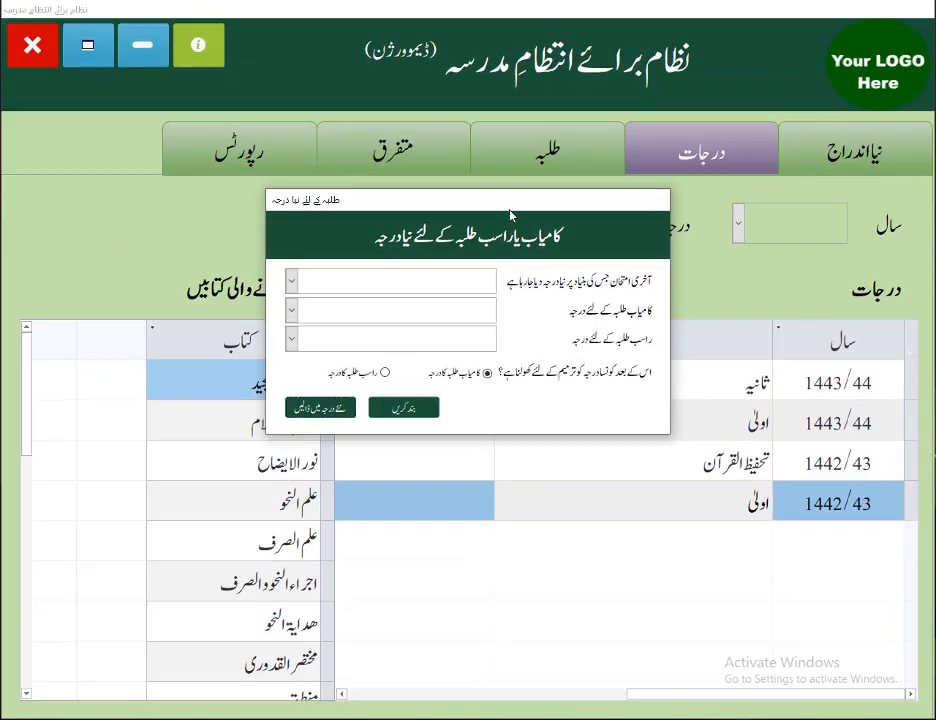
left_click_drag(510, 215, 673, 233)
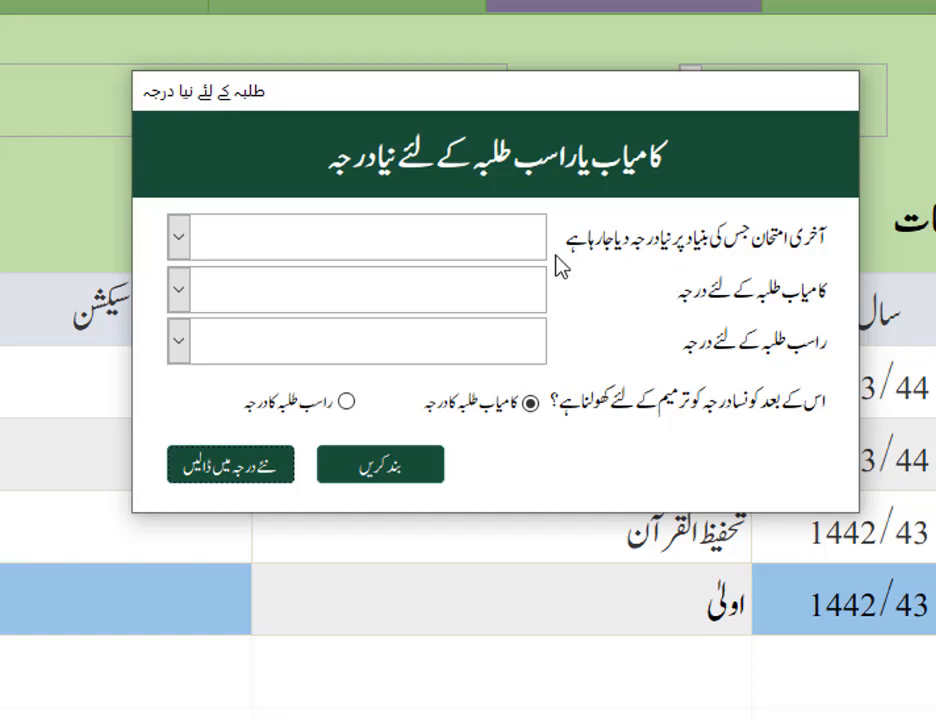
Step: Set the final exam on which the new class assignment is based to سالانہ
left_click(181, 244)
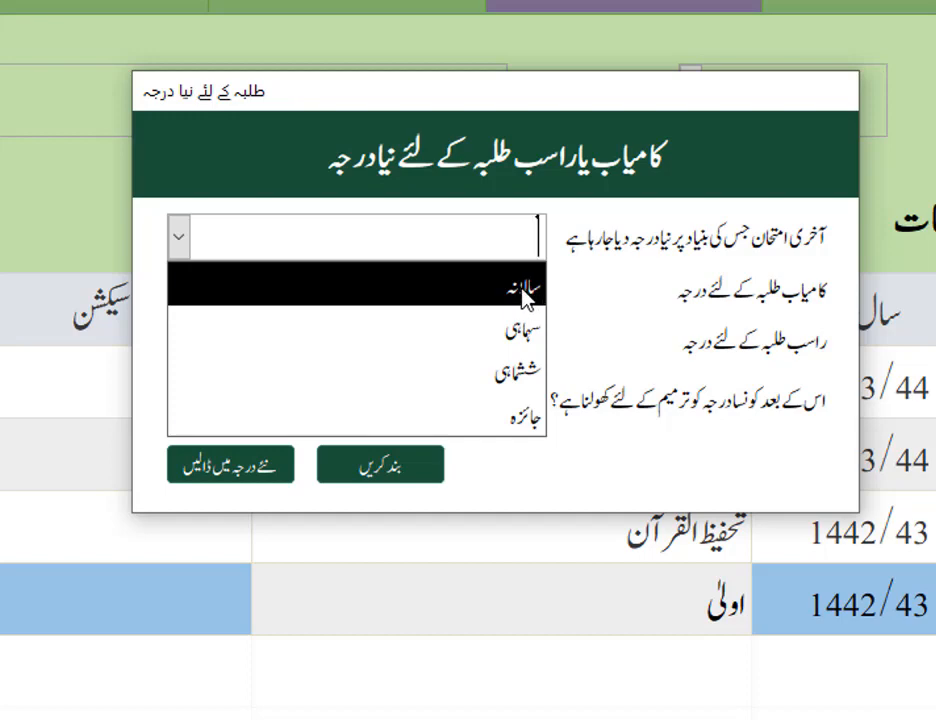
left_click(583, 302)
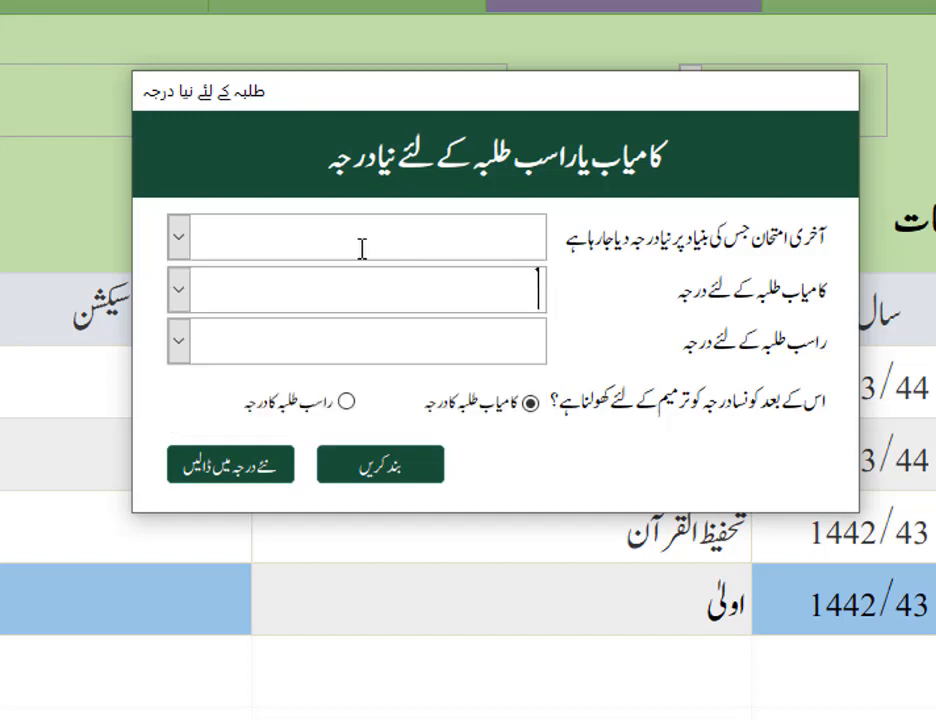
left_click(226, 243)
left_click(178, 239)
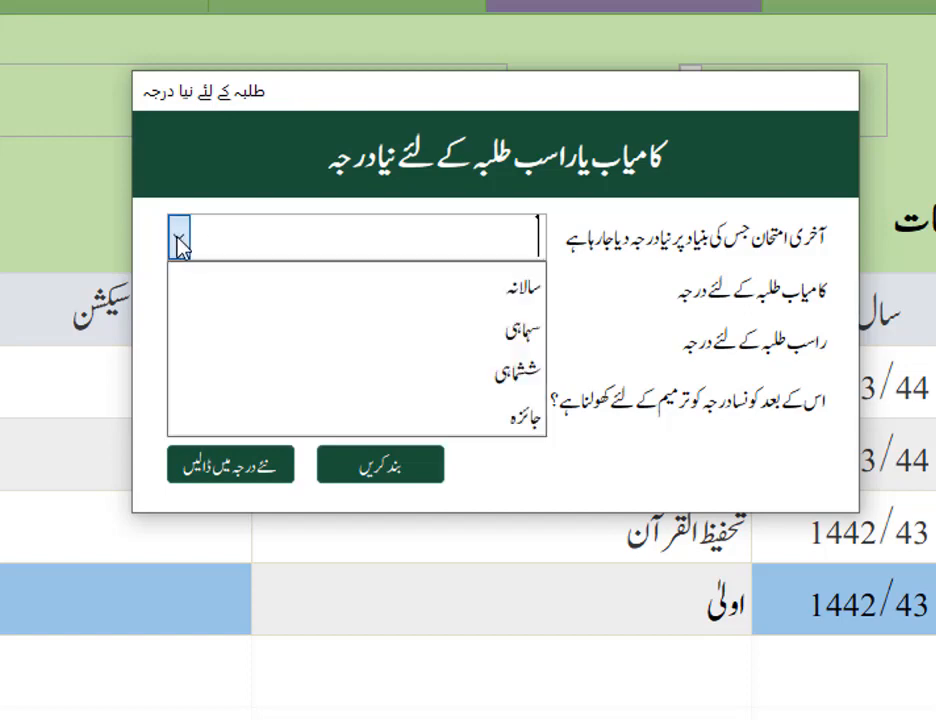
left_click(520, 297)
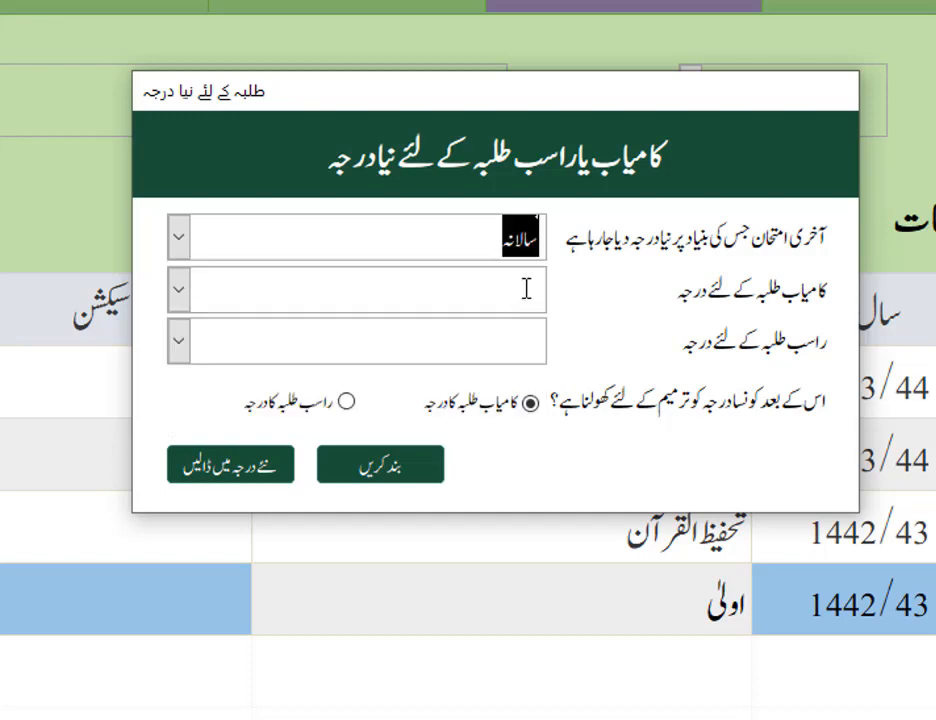
left_click(180, 239)
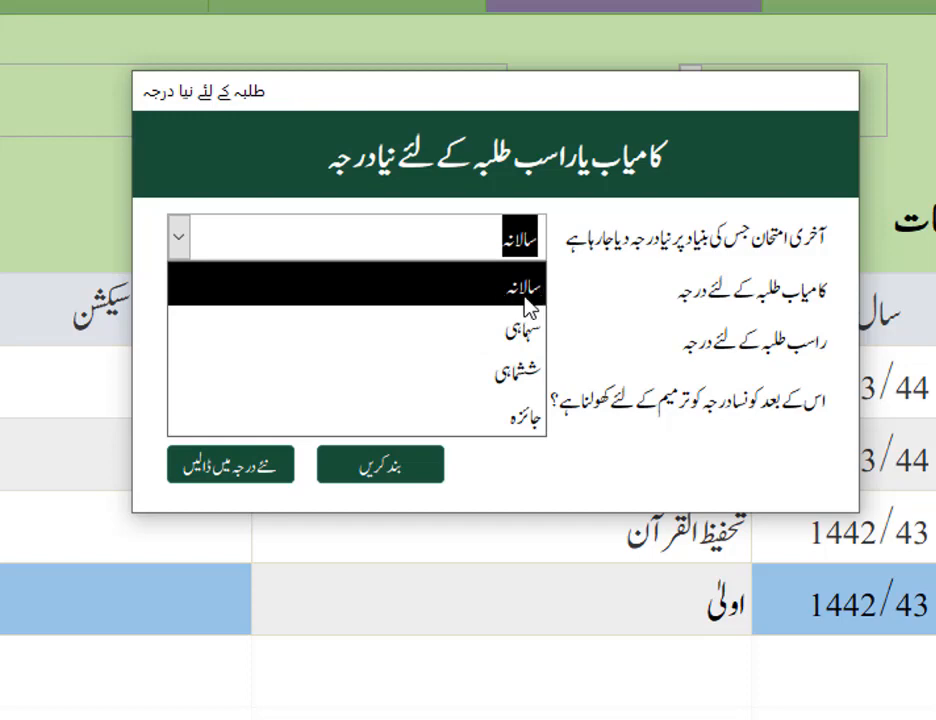
left_click(510, 292)
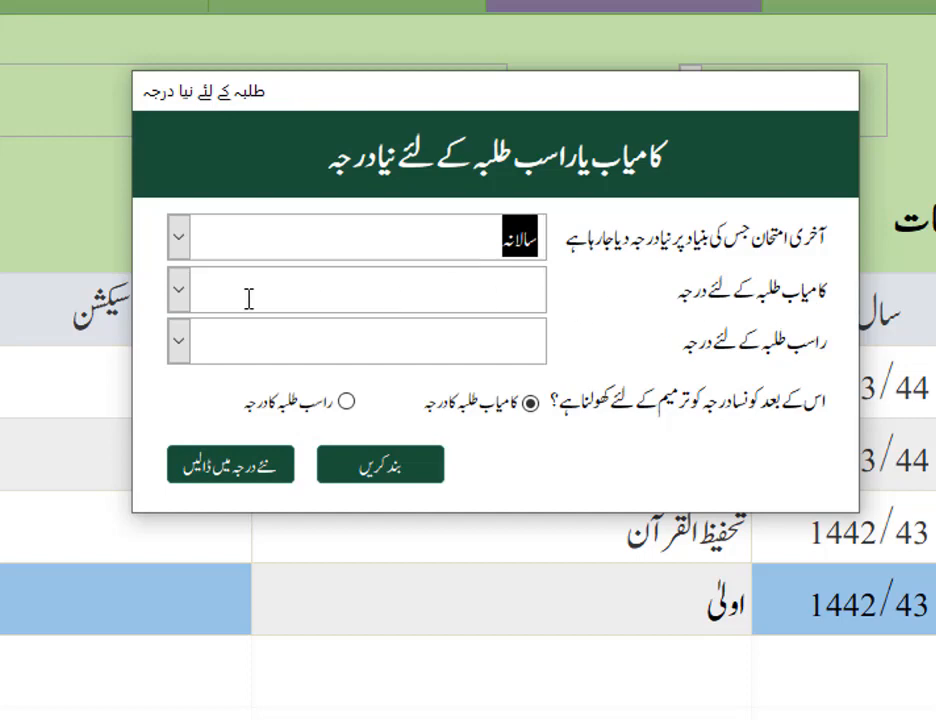
Step: Assign passing students to the 1443/44 ثانیہ class and failing students to the 1443/44 اولیٰ class
left_click(181, 292)
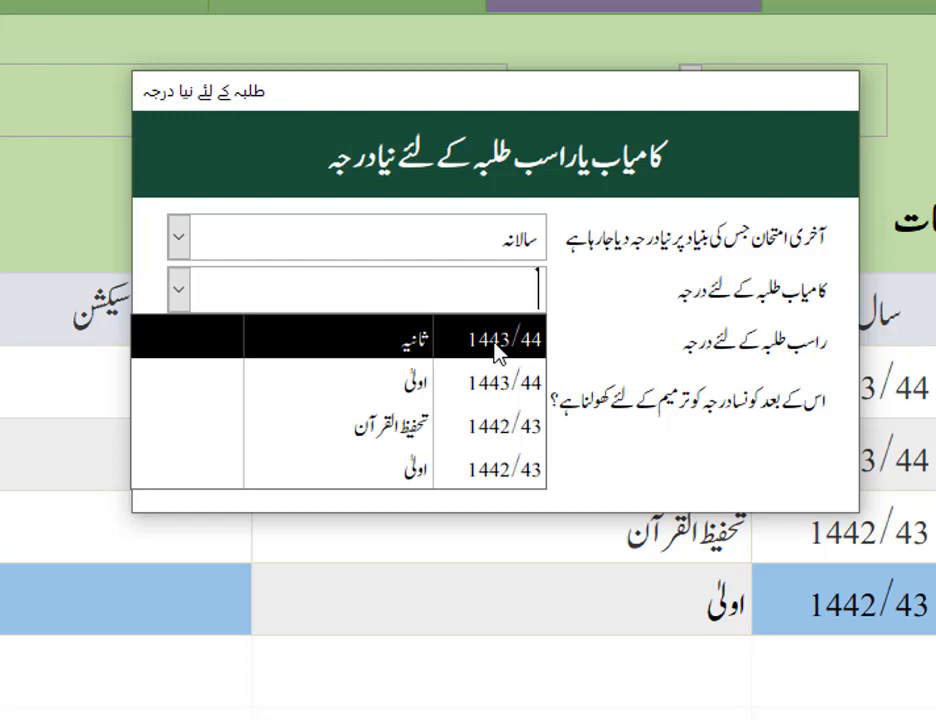
left_click(397, 351)
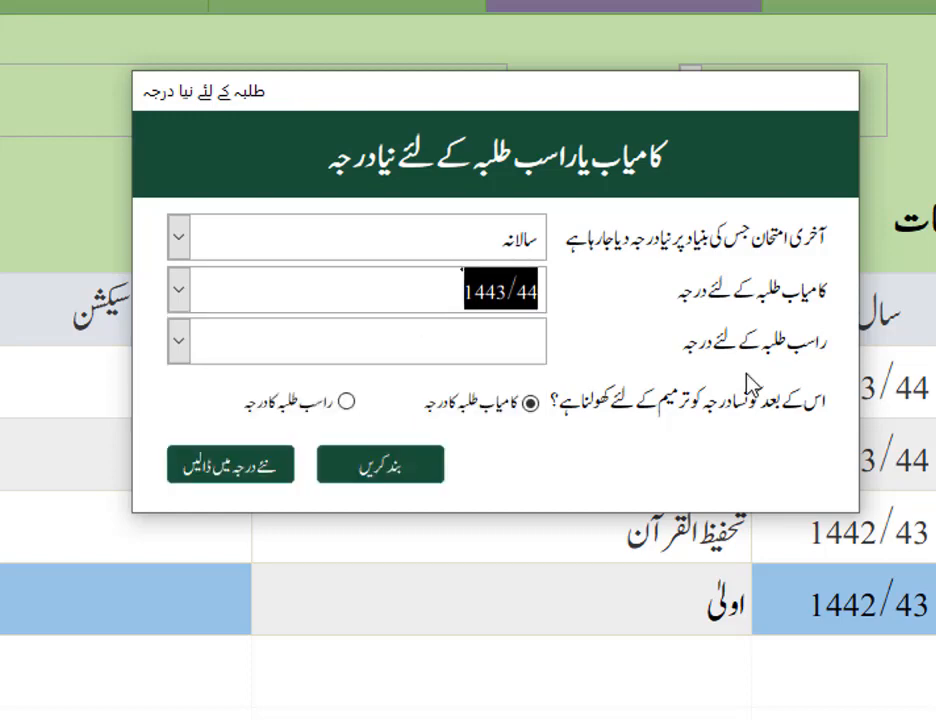
left_click(180, 345)
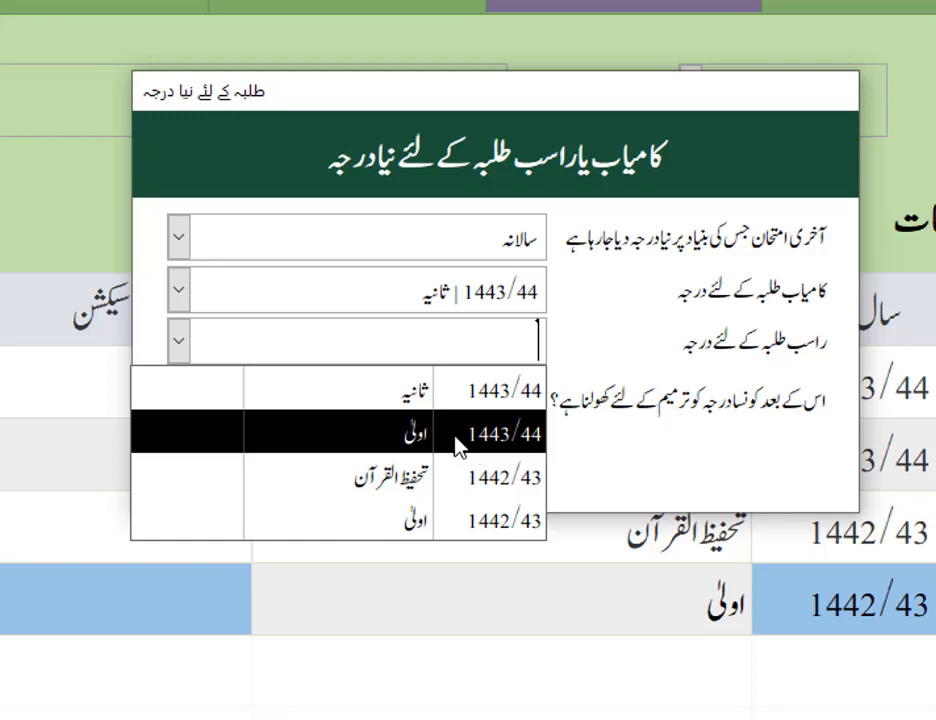
left_click(417, 444)
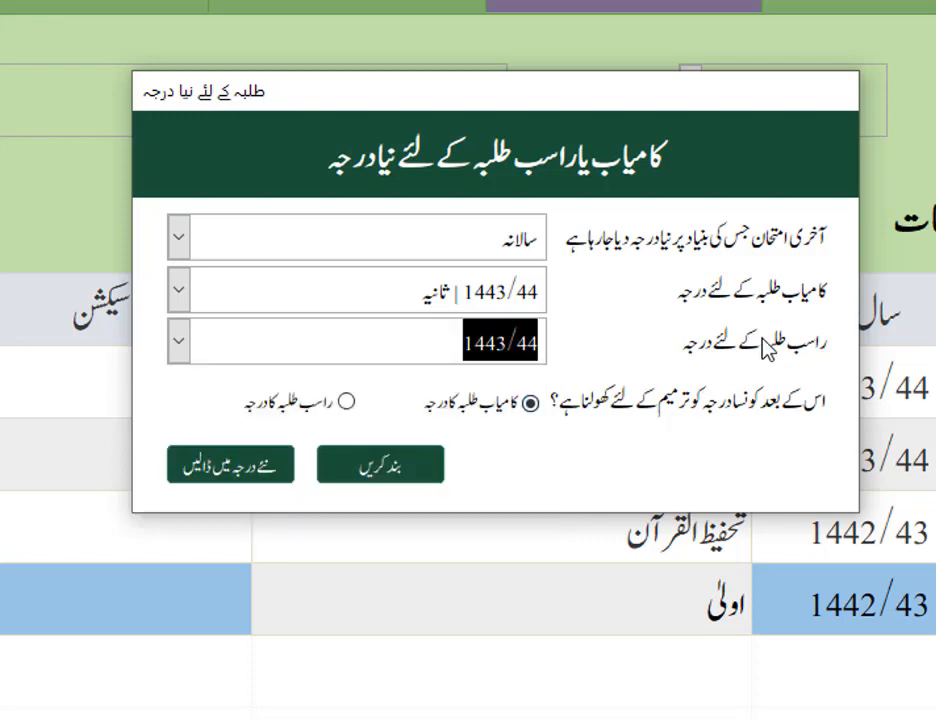
left_click(178, 341)
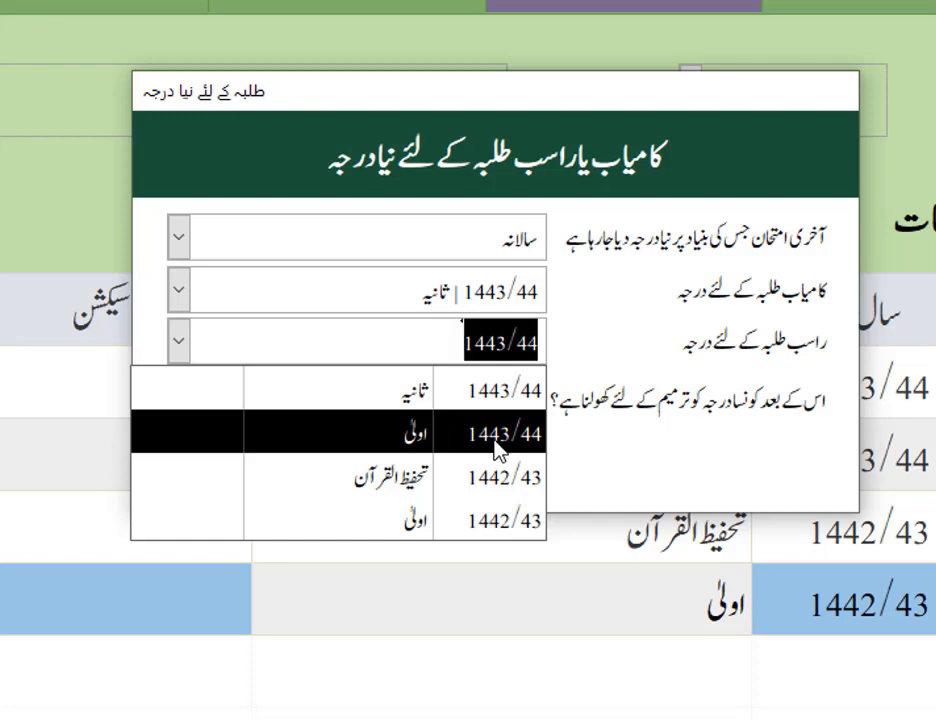
left_click(178, 345)
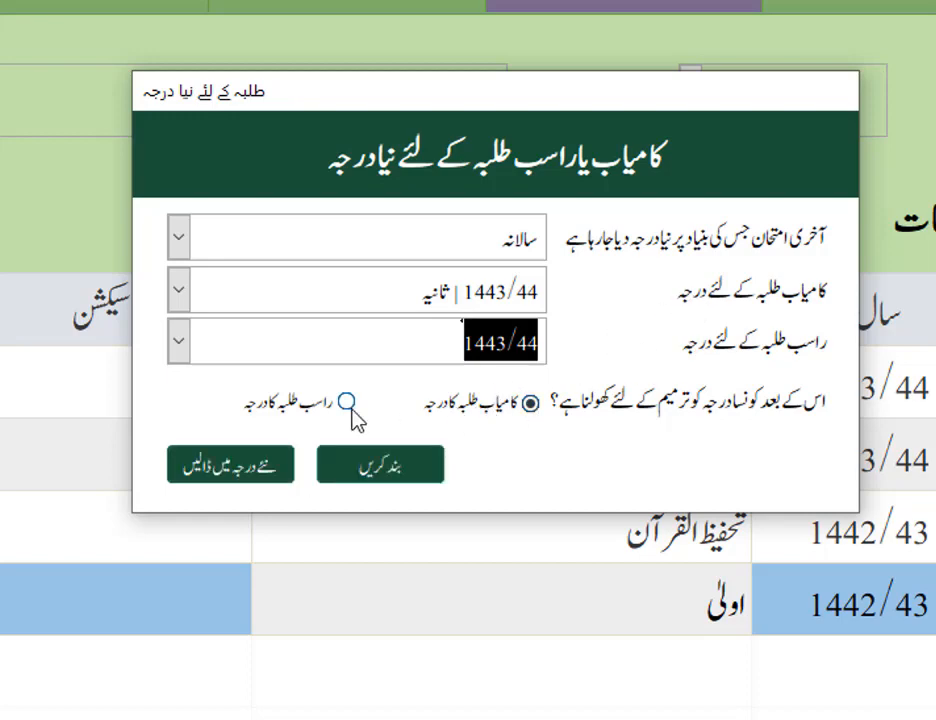
Step: Choose the passing students' class to open for editing, and move the students into their new classes, confirming the irreversible transfer
left_click(528, 404)
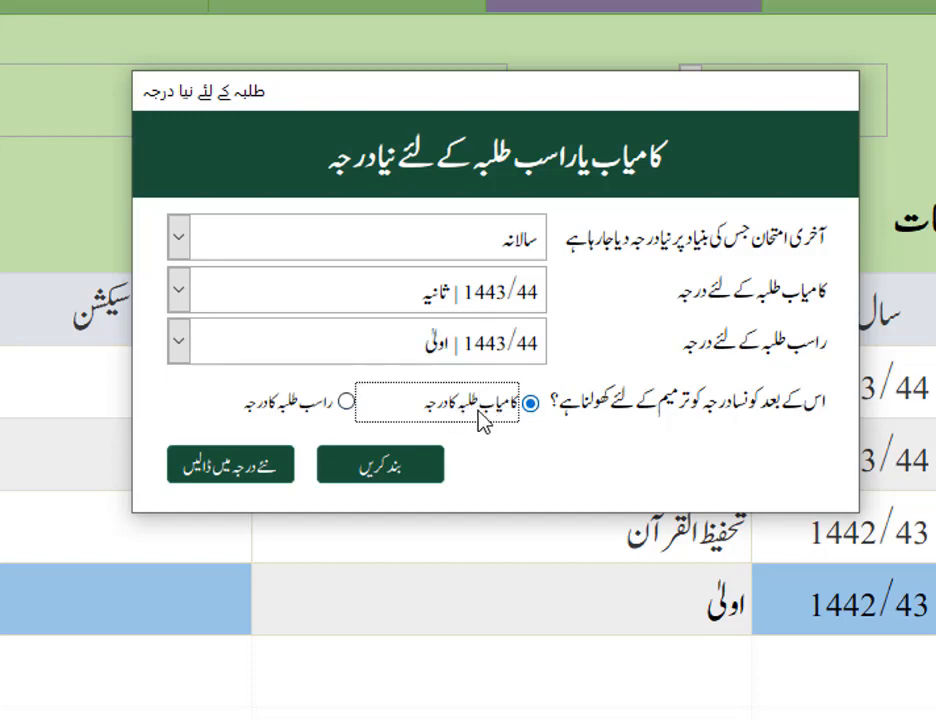
left_click(229, 474)
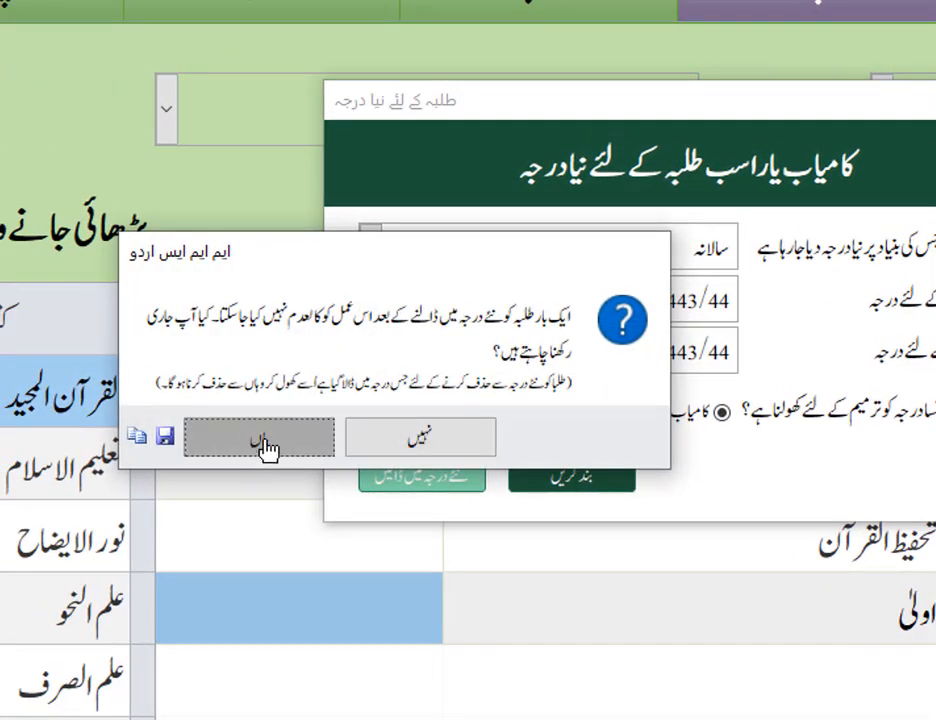
left_click(265, 446)
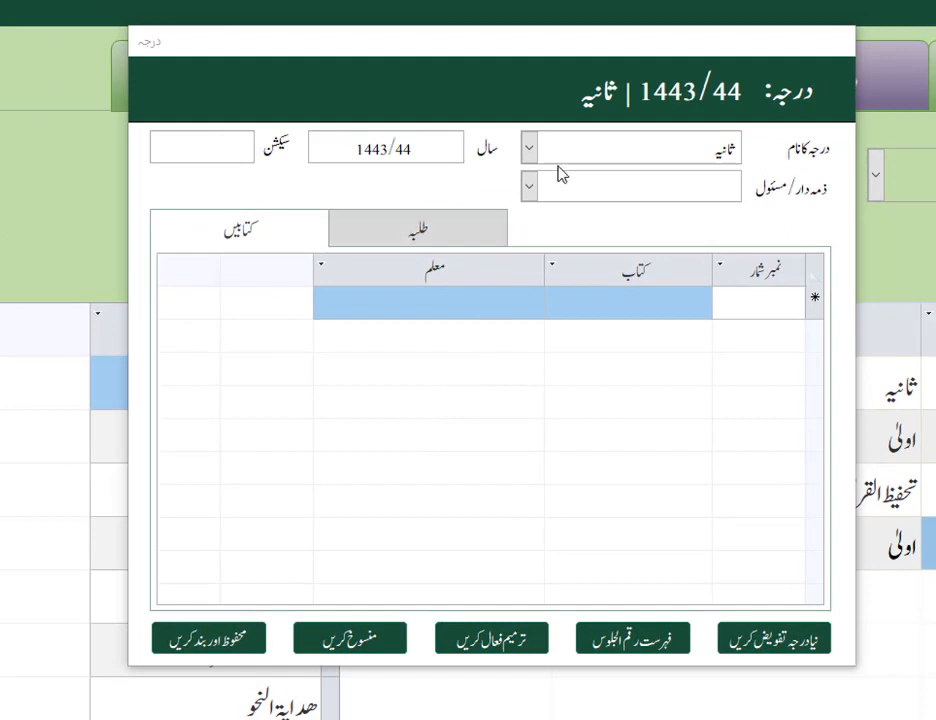
Step: Review the class name, year and transferred students in the 1443/44 ثانیہ record, and save and close it
double_click(716, 148)
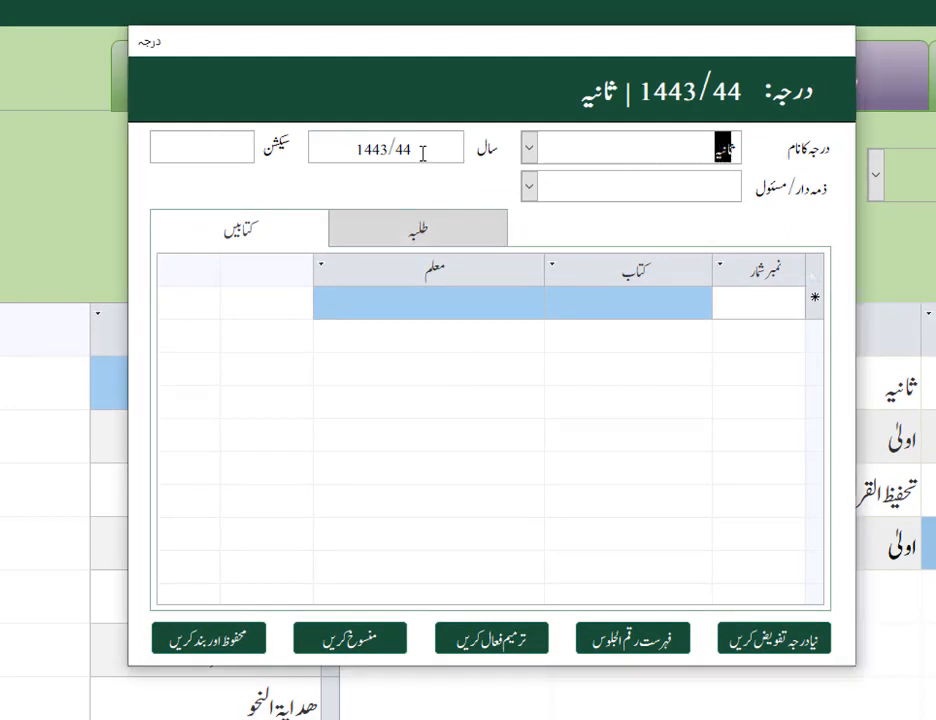
double_click(370, 150)
left_click(416, 150)
left_click(415, 240)
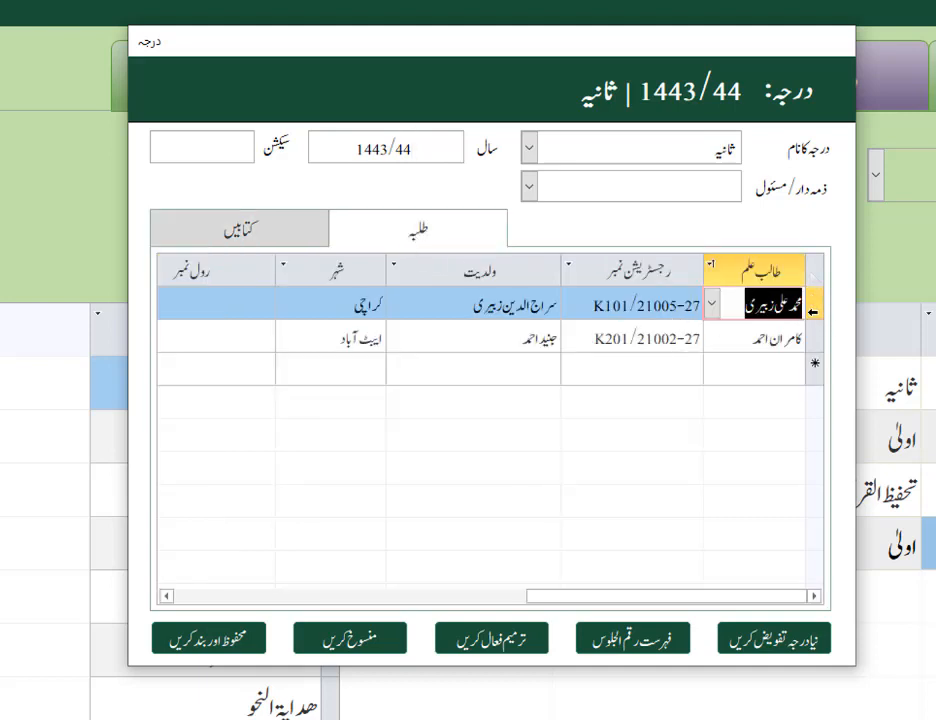
left_click_drag(814, 304, 815, 327)
left_click(816, 340)
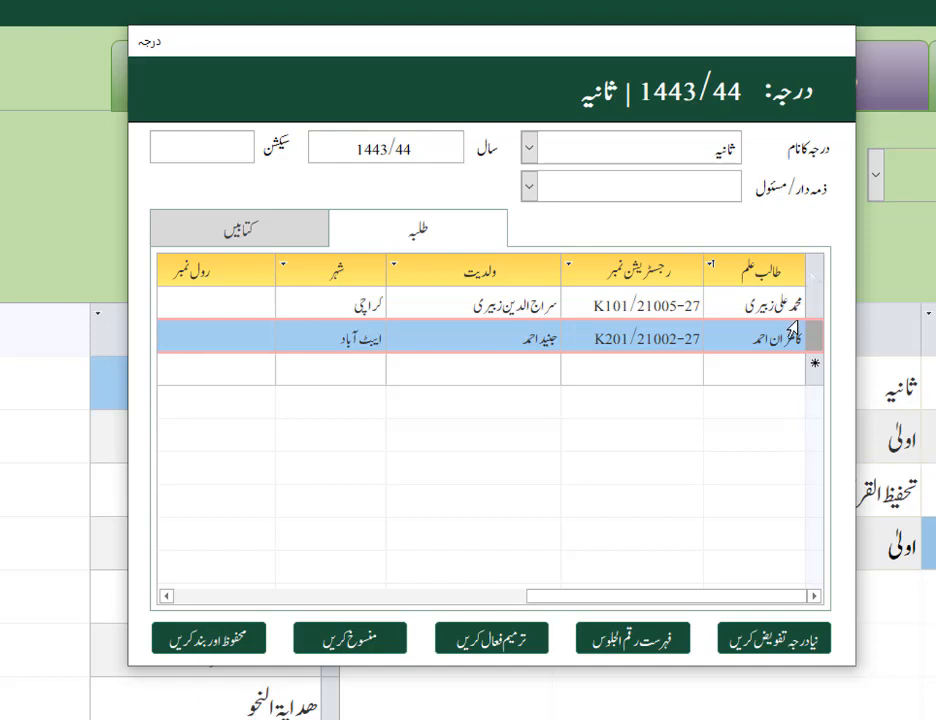
left_click(816, 303)
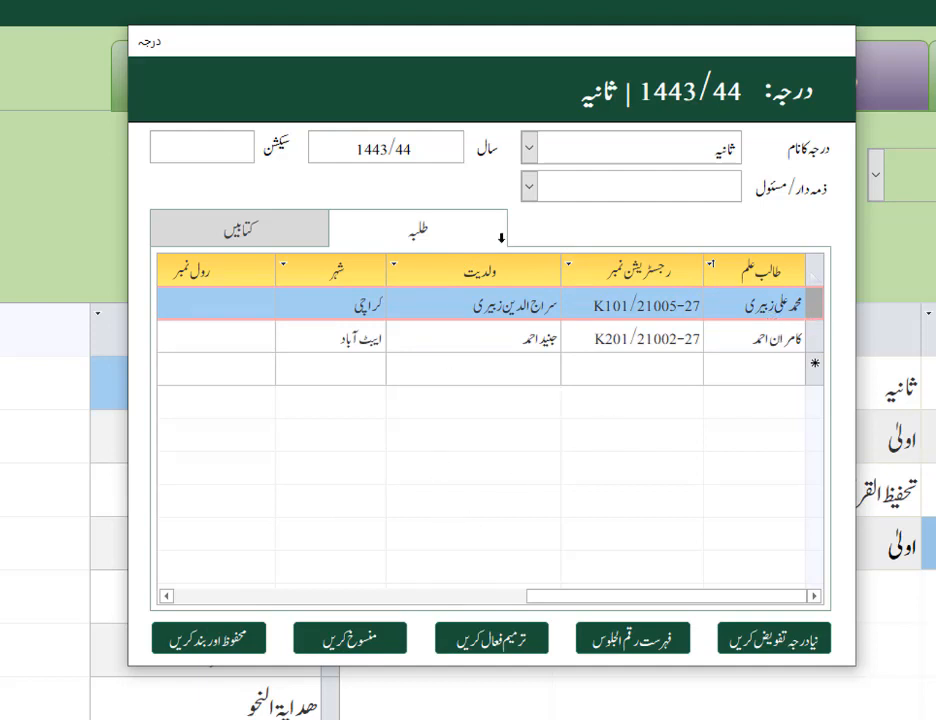
left_click(691, 152)
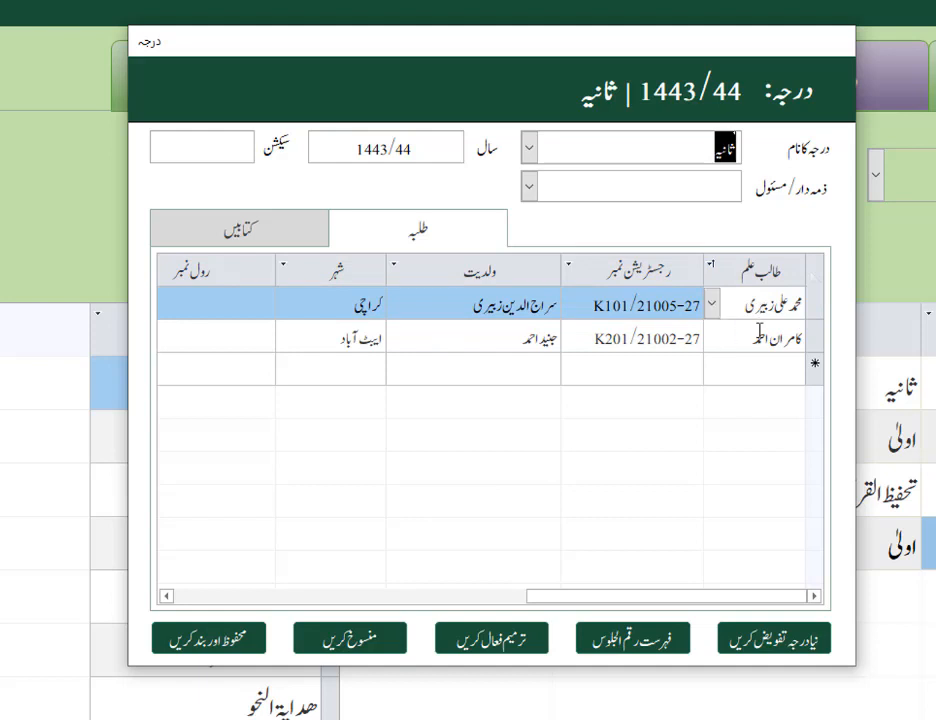
left_click(184, 646)
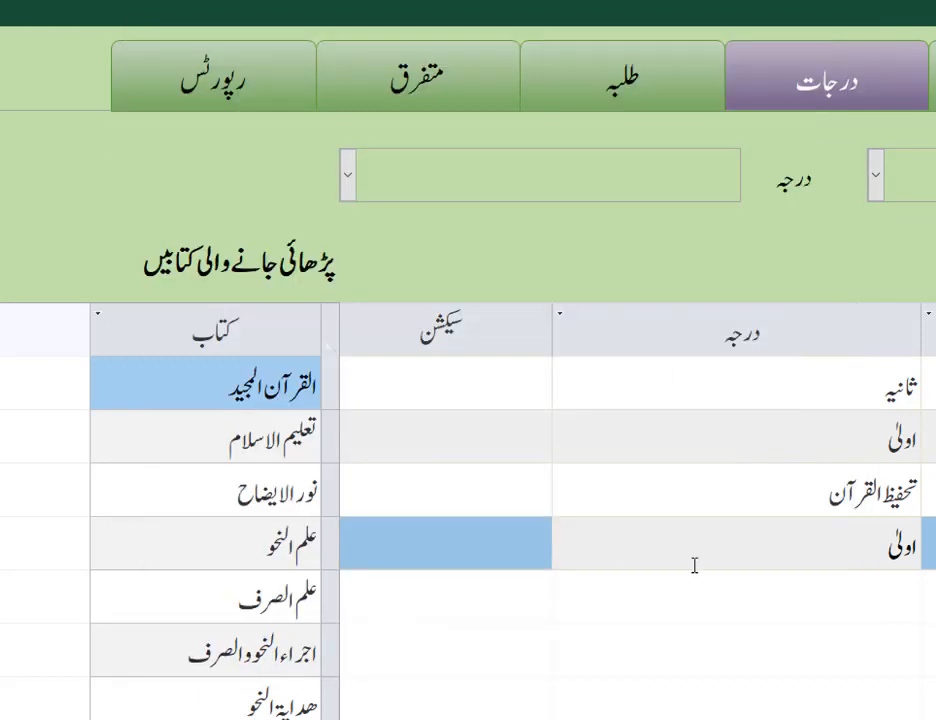
Step: Open the 1443/44 اولیٰ class record and view its list of students
double_click(893, 438)
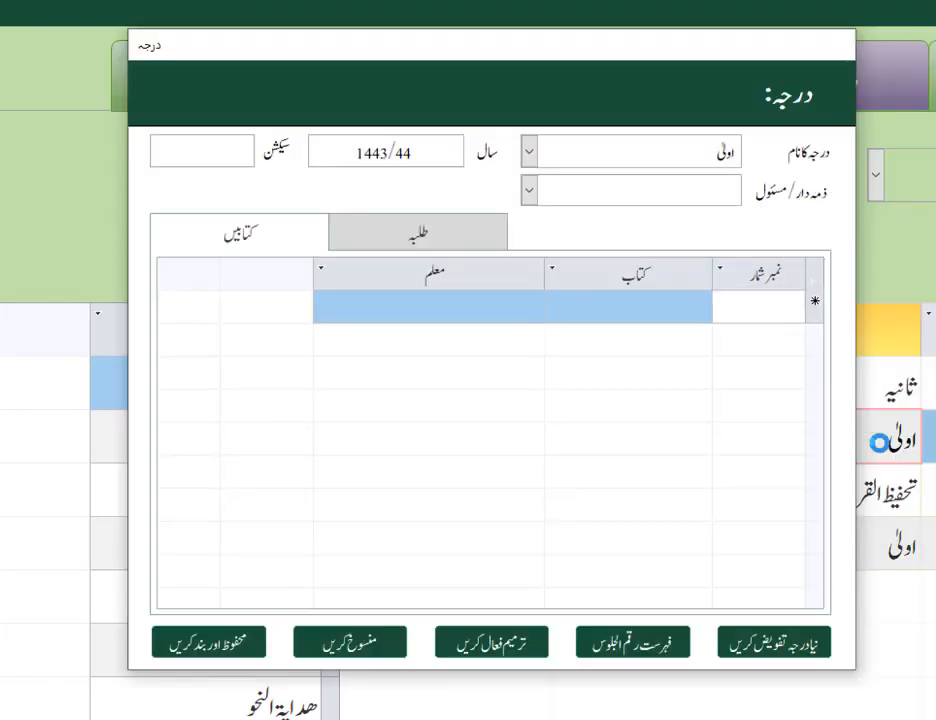
left_click(413, 235)
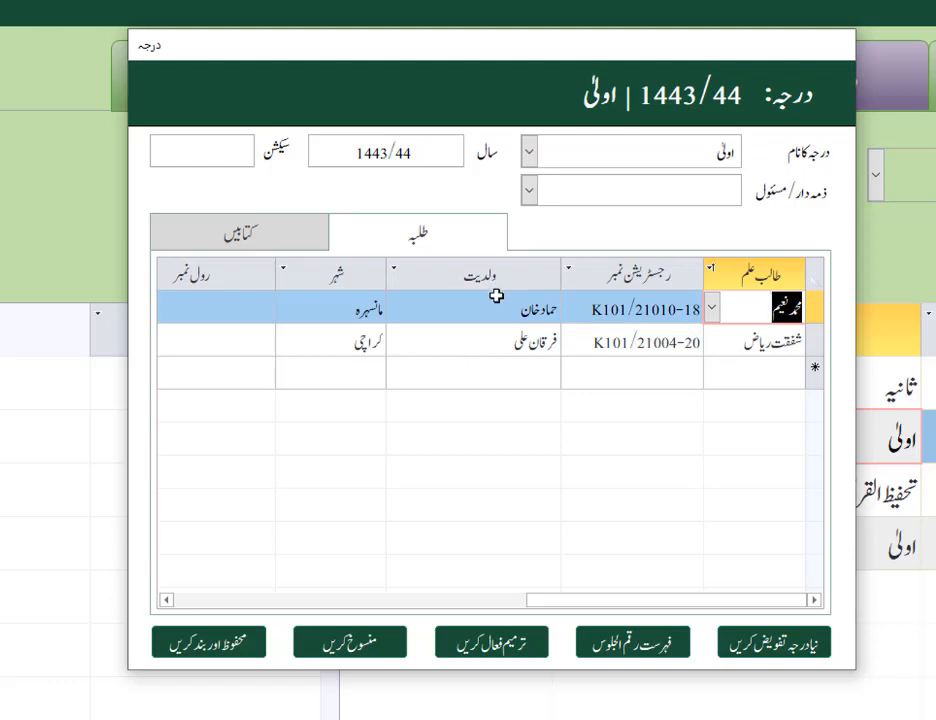
Step: Review the class name and the transferred students in the 1443/44 اولیٰ record, and save and close it
left_click(754, 151)
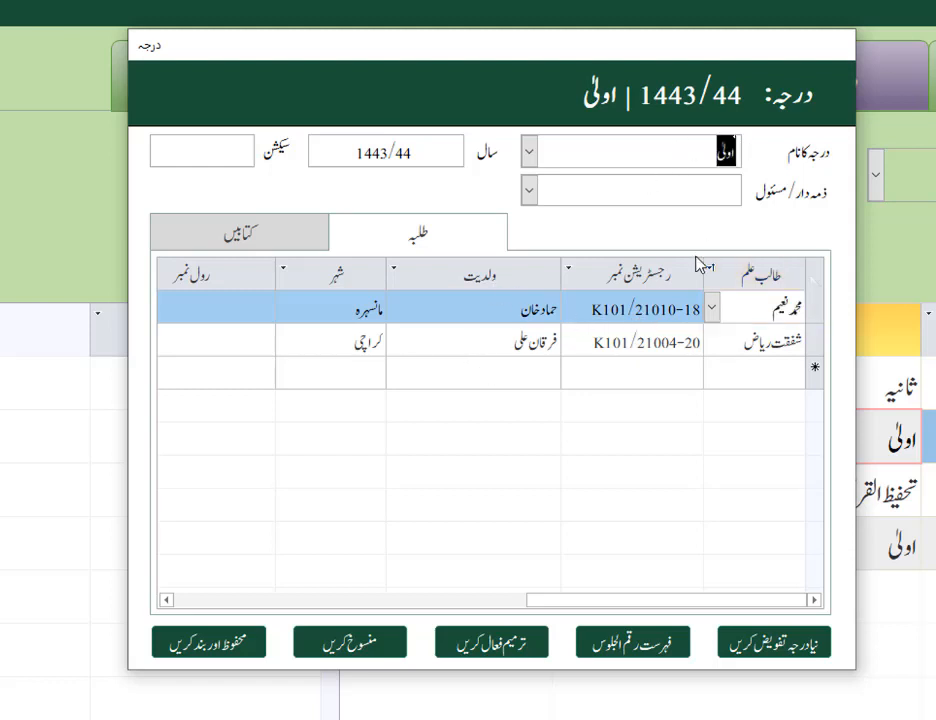
left_click(772, 318)
left_click_drag(819, 310, 819, 341)
left_click_drag(742, 339, 798, 317)
left_click(762, 309)
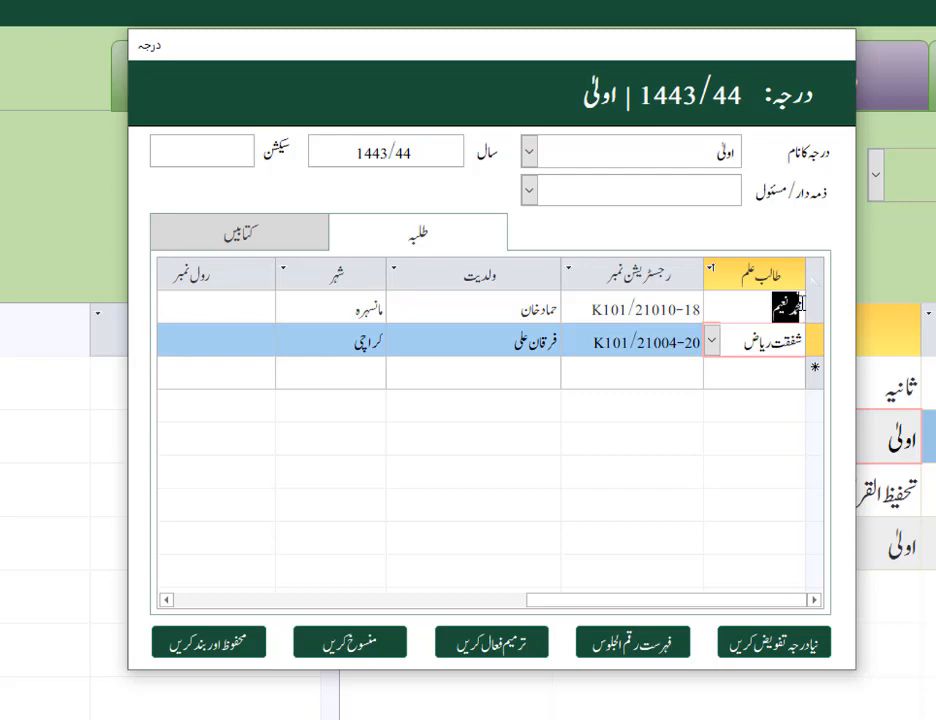
left_click(219, 653)
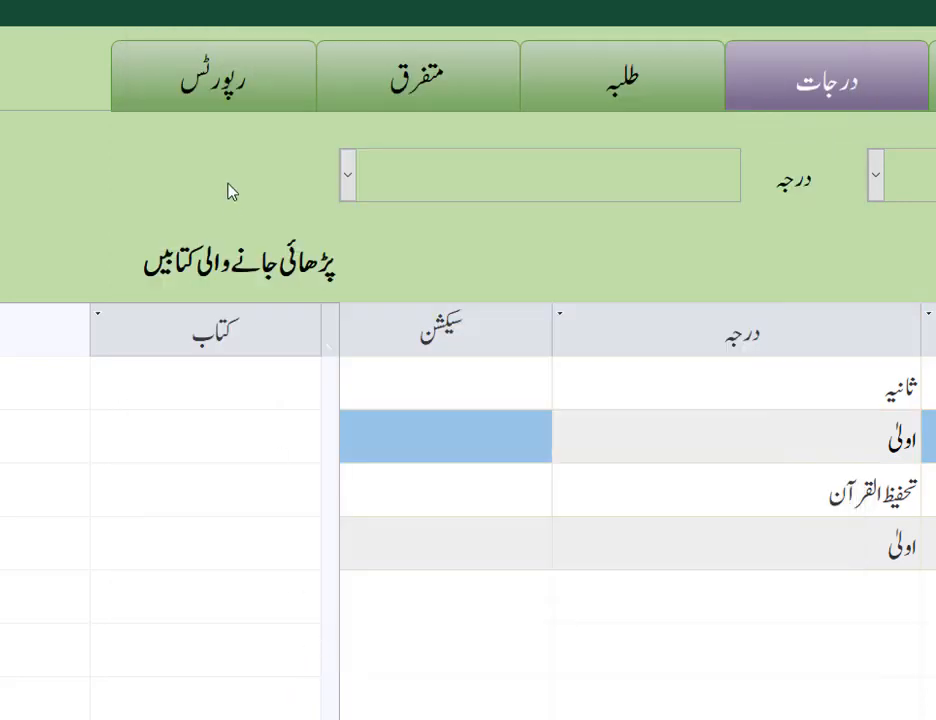
Step: Generate the collective class results report for 1442/43 اولیٰ and the سالانہ exam
left_click(215, 82)
left_click(786, 658)
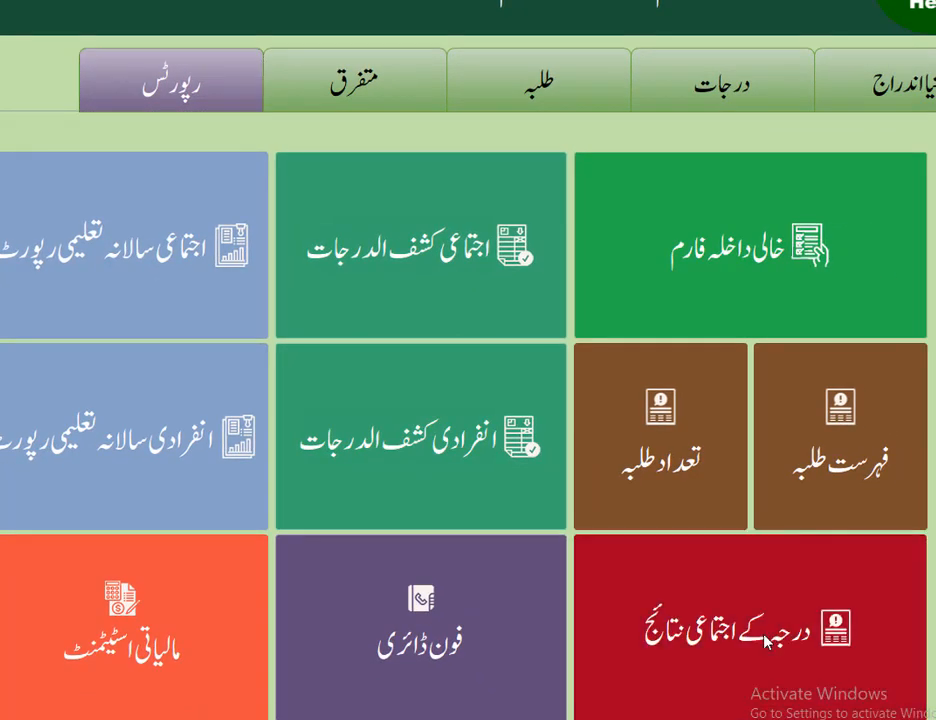
left_click(397, 291)
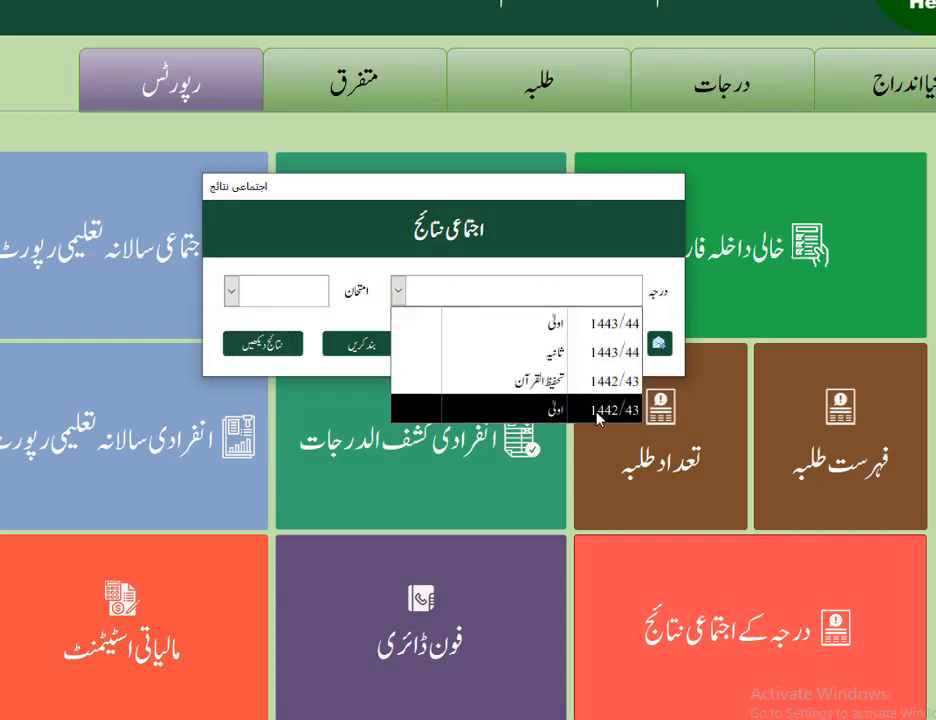
left_click(598, 412)
left_click(231, 291)
left_click(272, 326)
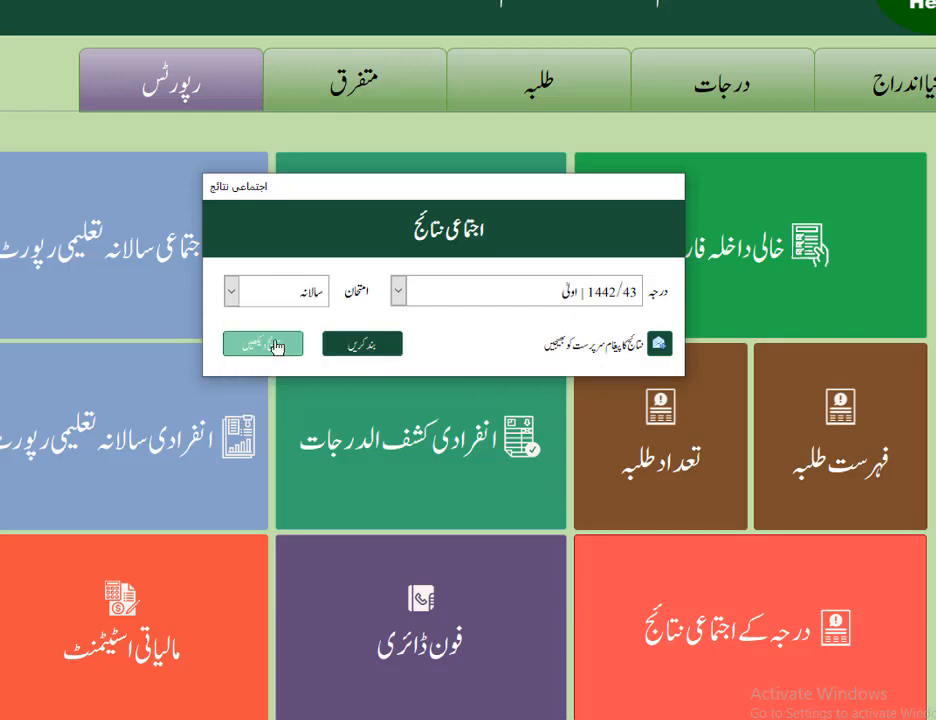
left_click(275, 345)
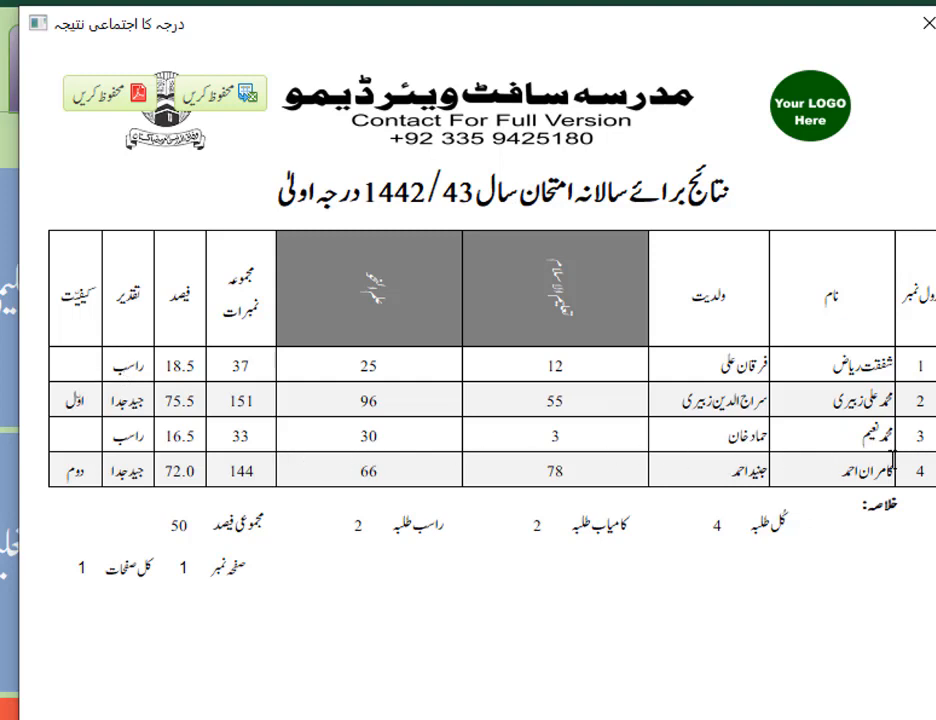
Step: Check the failing and passing students' grades in the annual results report, and close the report and its selection dialog
double_click(128, 436)
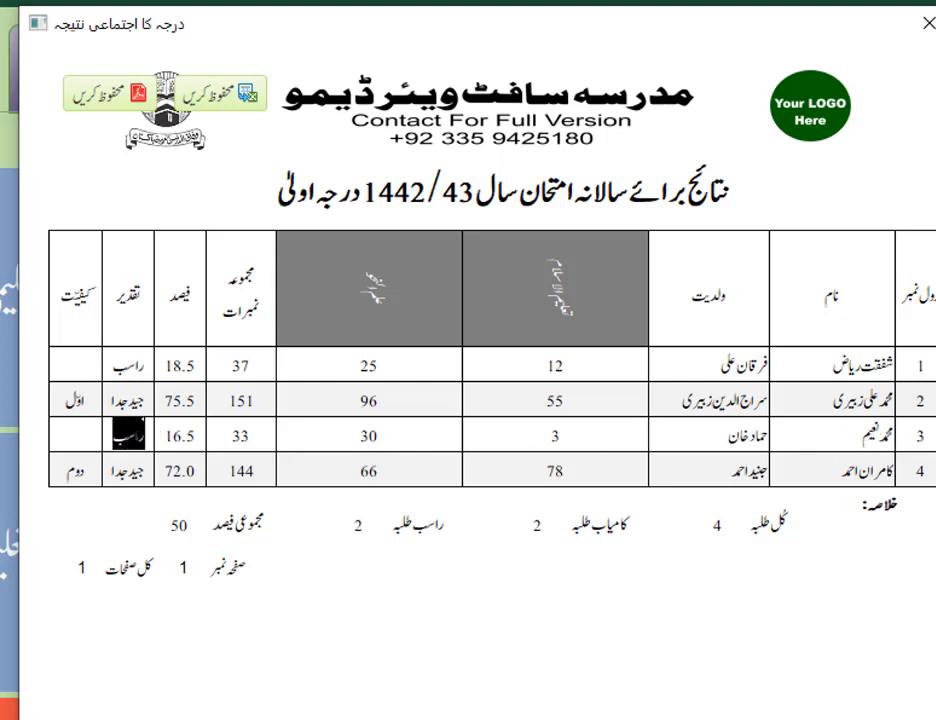
left_click_drag(137, 436, 635, 456)
left_click_drag(846, 437, 916, 436)
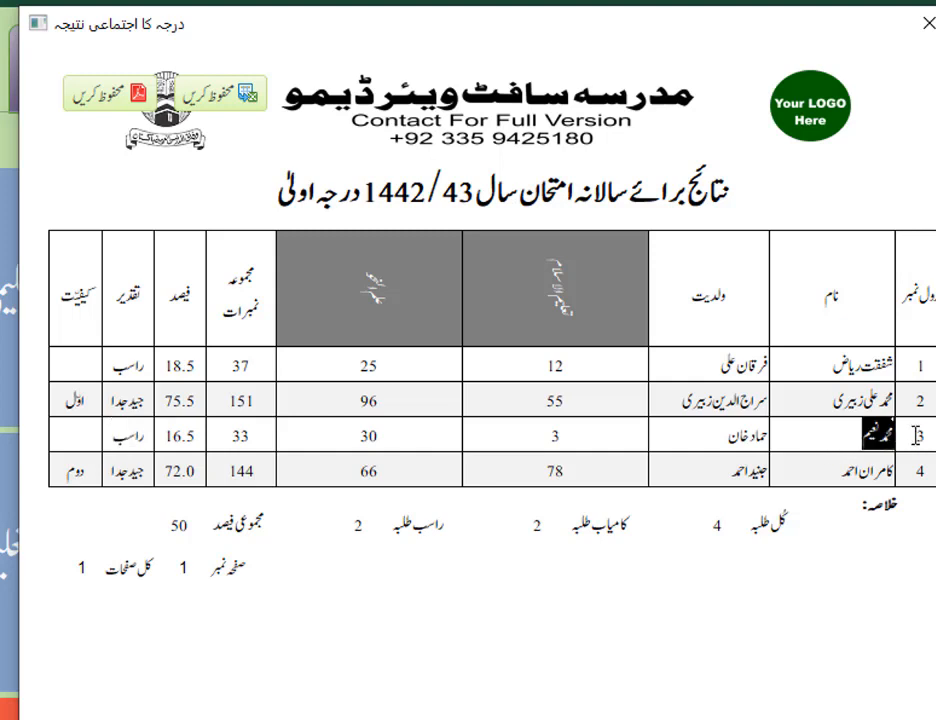
left_click_drag(886, 399, 134, 401)
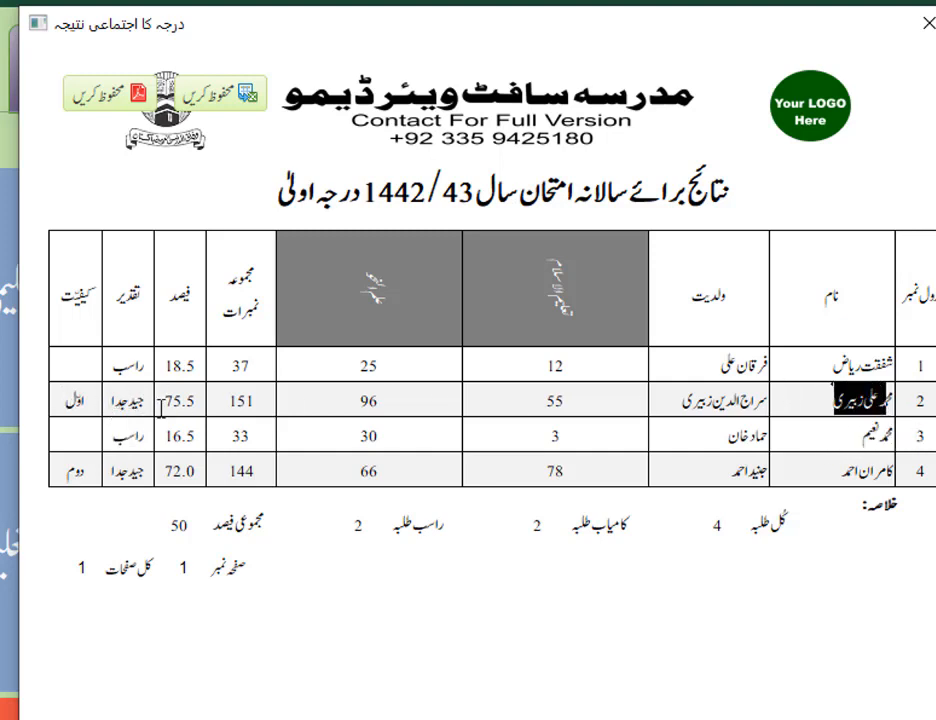
left_click(800, 467)
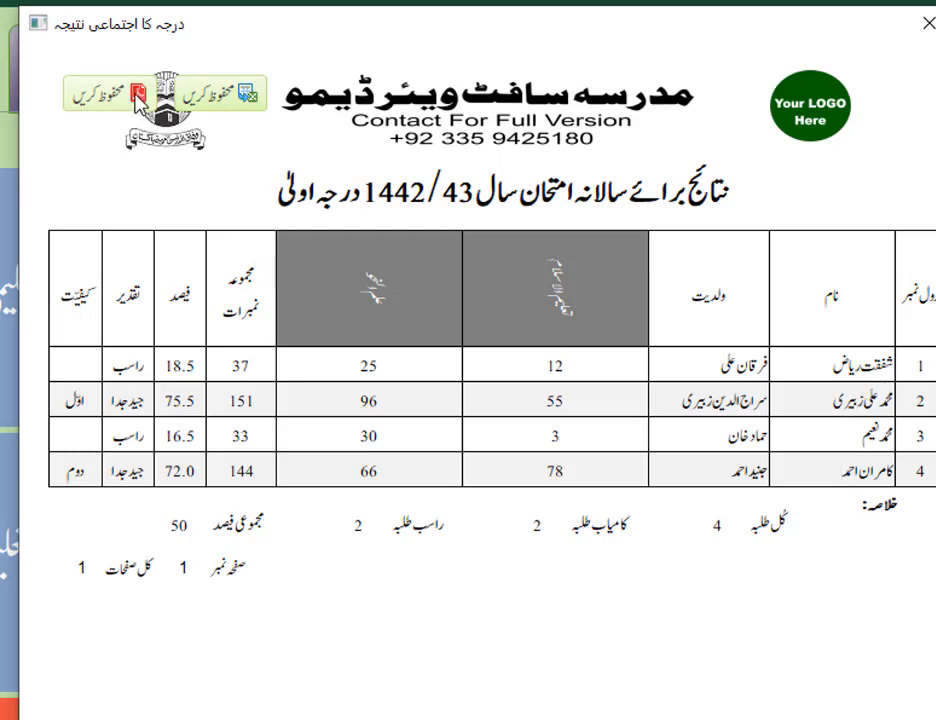
left_click(920, 25)
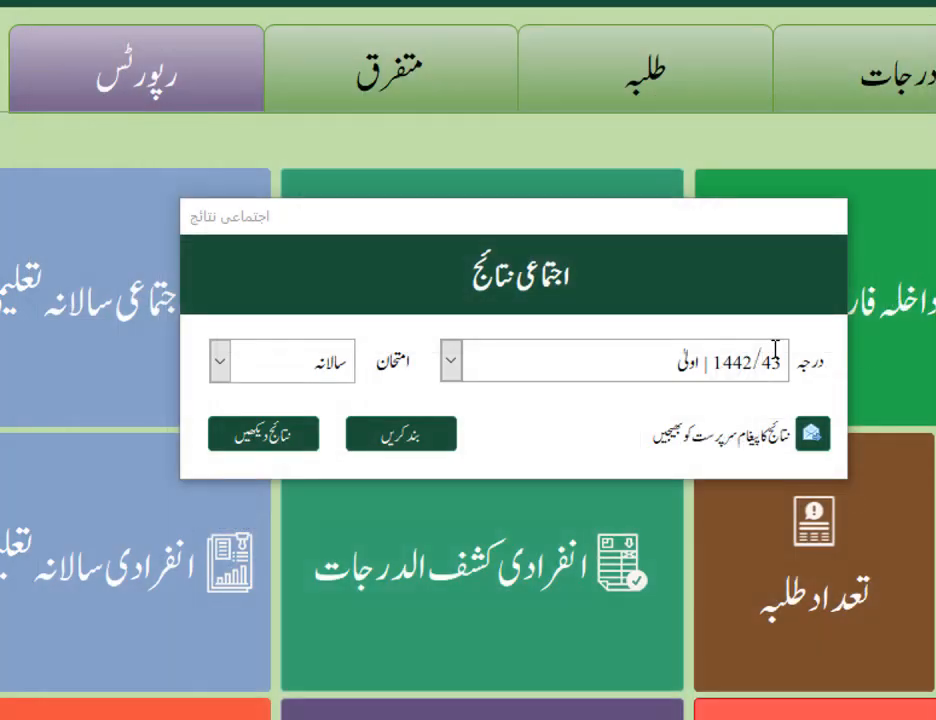
left_click(413, 435)
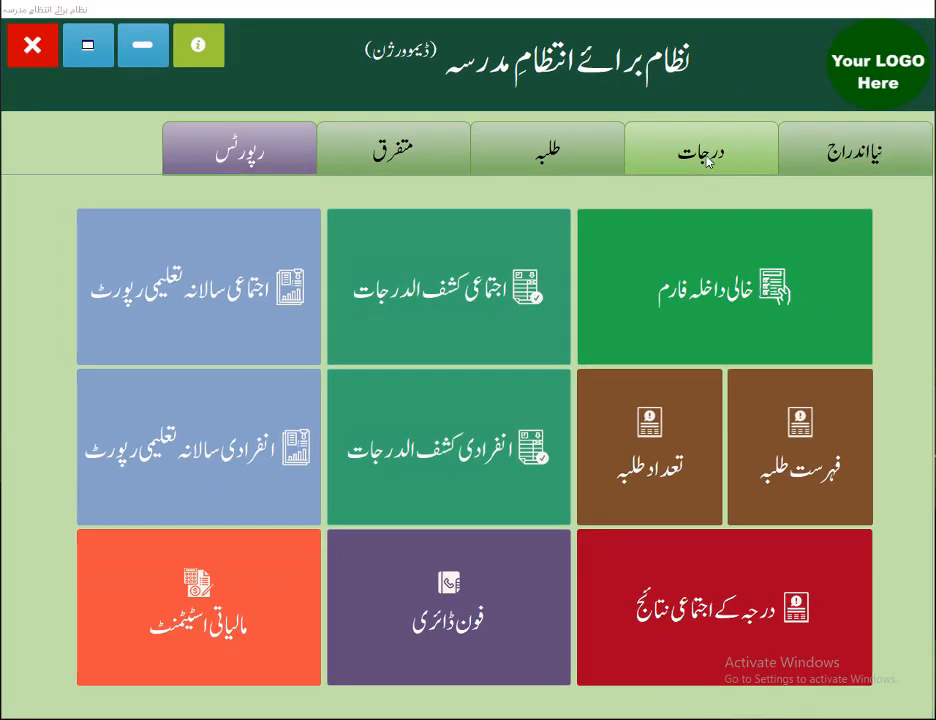
Step: Reopen the 1443/44 ثانیہ class record and check its student list against the passing students
left_click(700, 150)
double_click(717, 383)
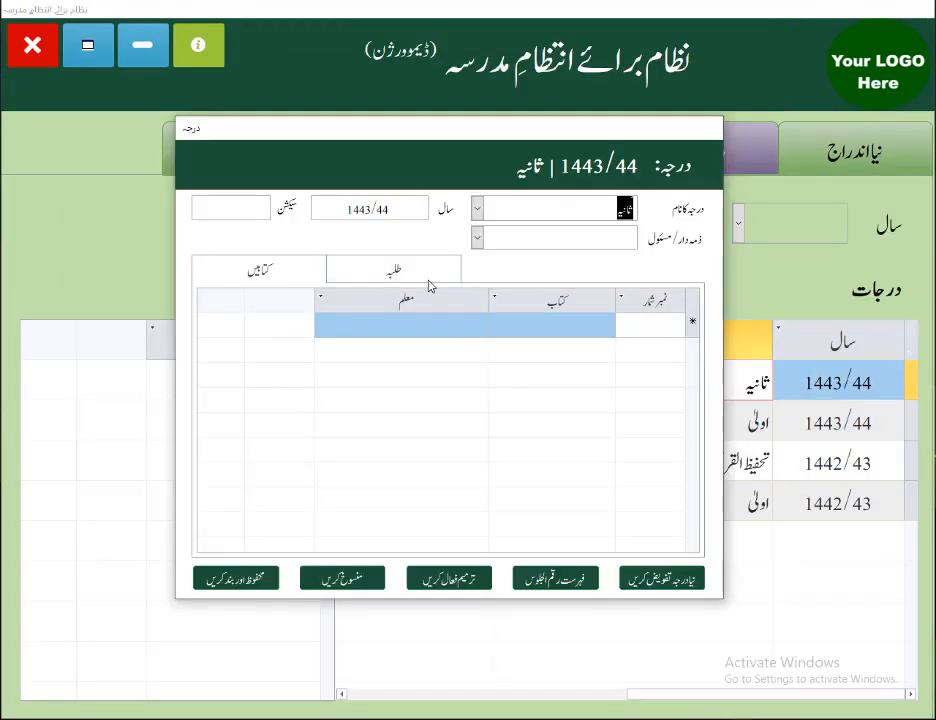
left_click(432, 276)
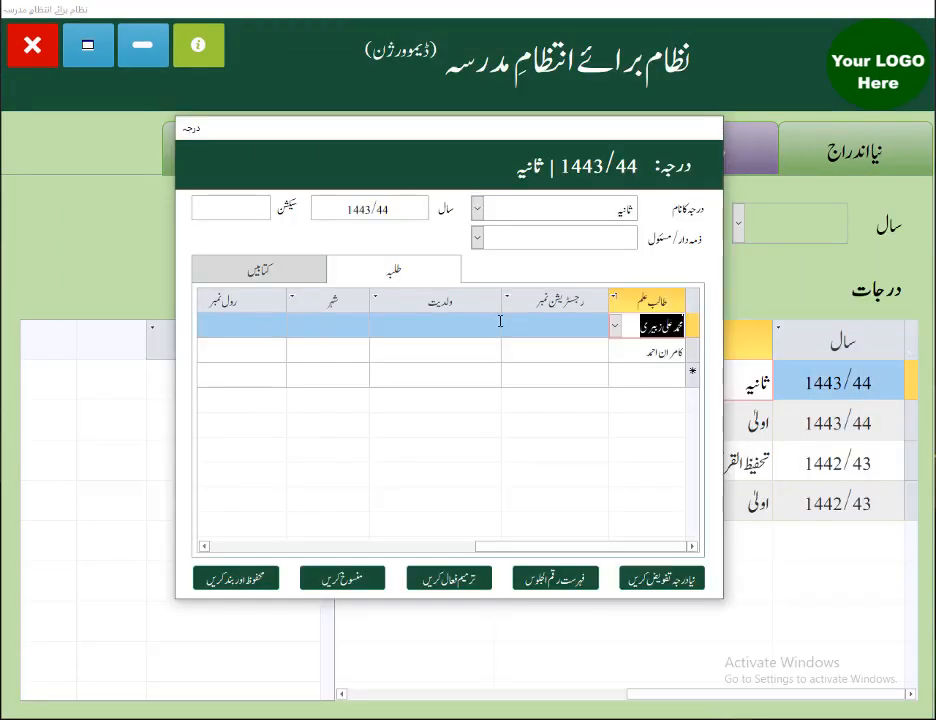
left_click(634, 354)
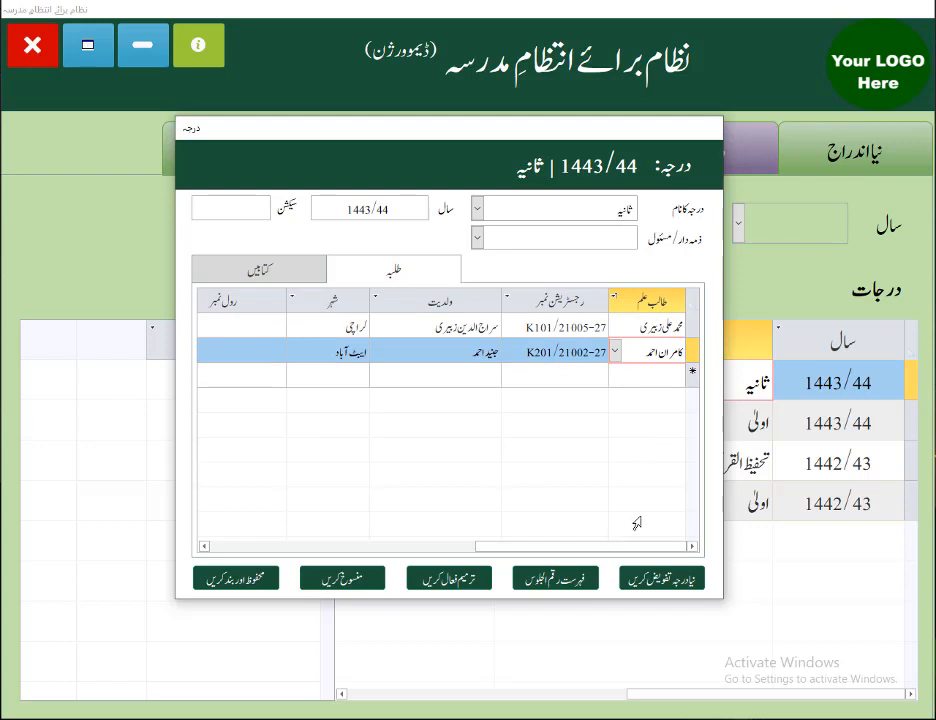